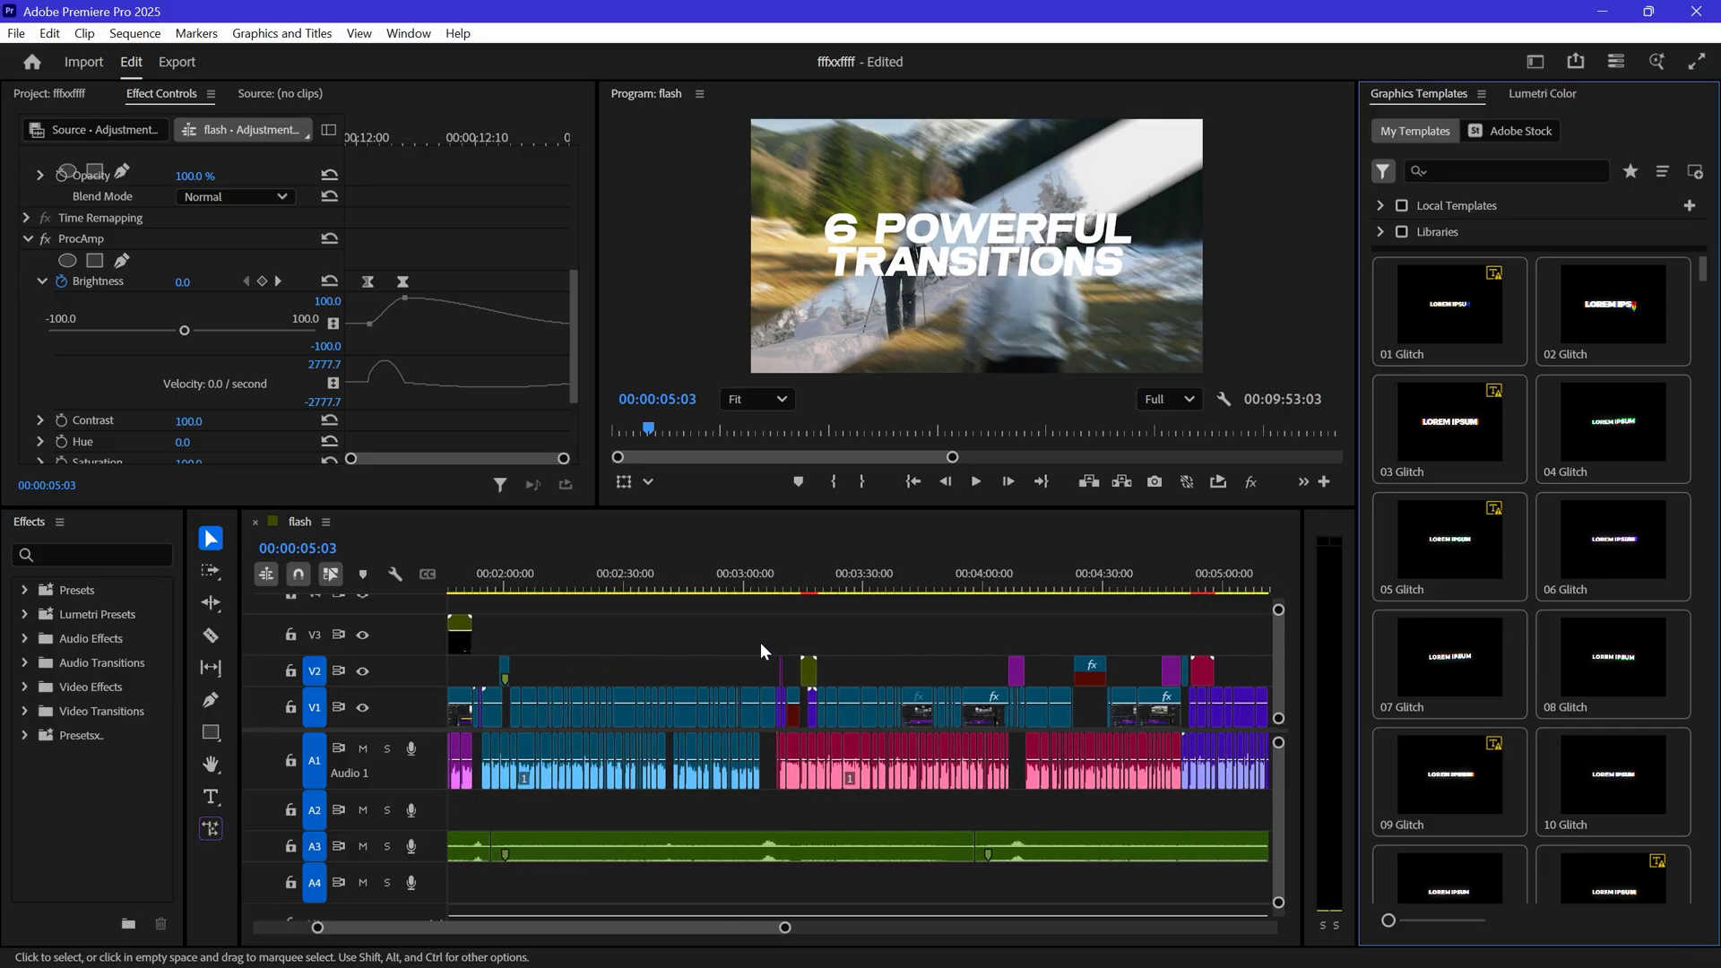
scroll(761, 643, "right", 6)
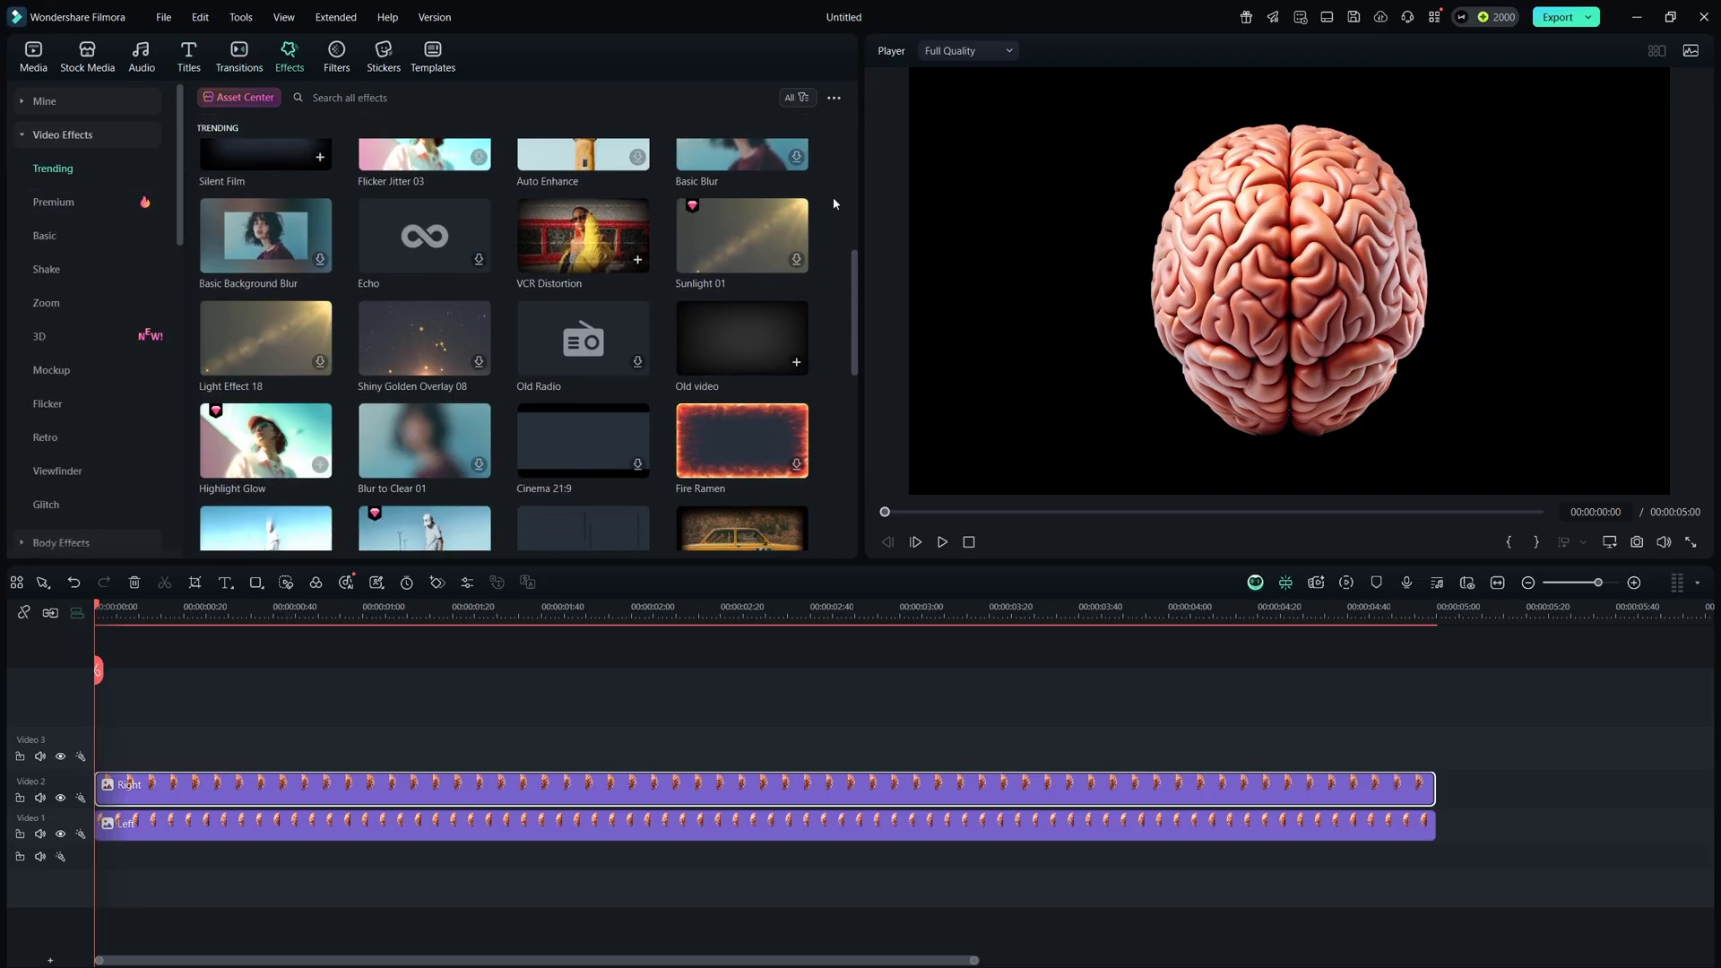
- Place the Left brain half on Video 1 and the Right half on Video 2
scroll(832, 215, "down", 5)
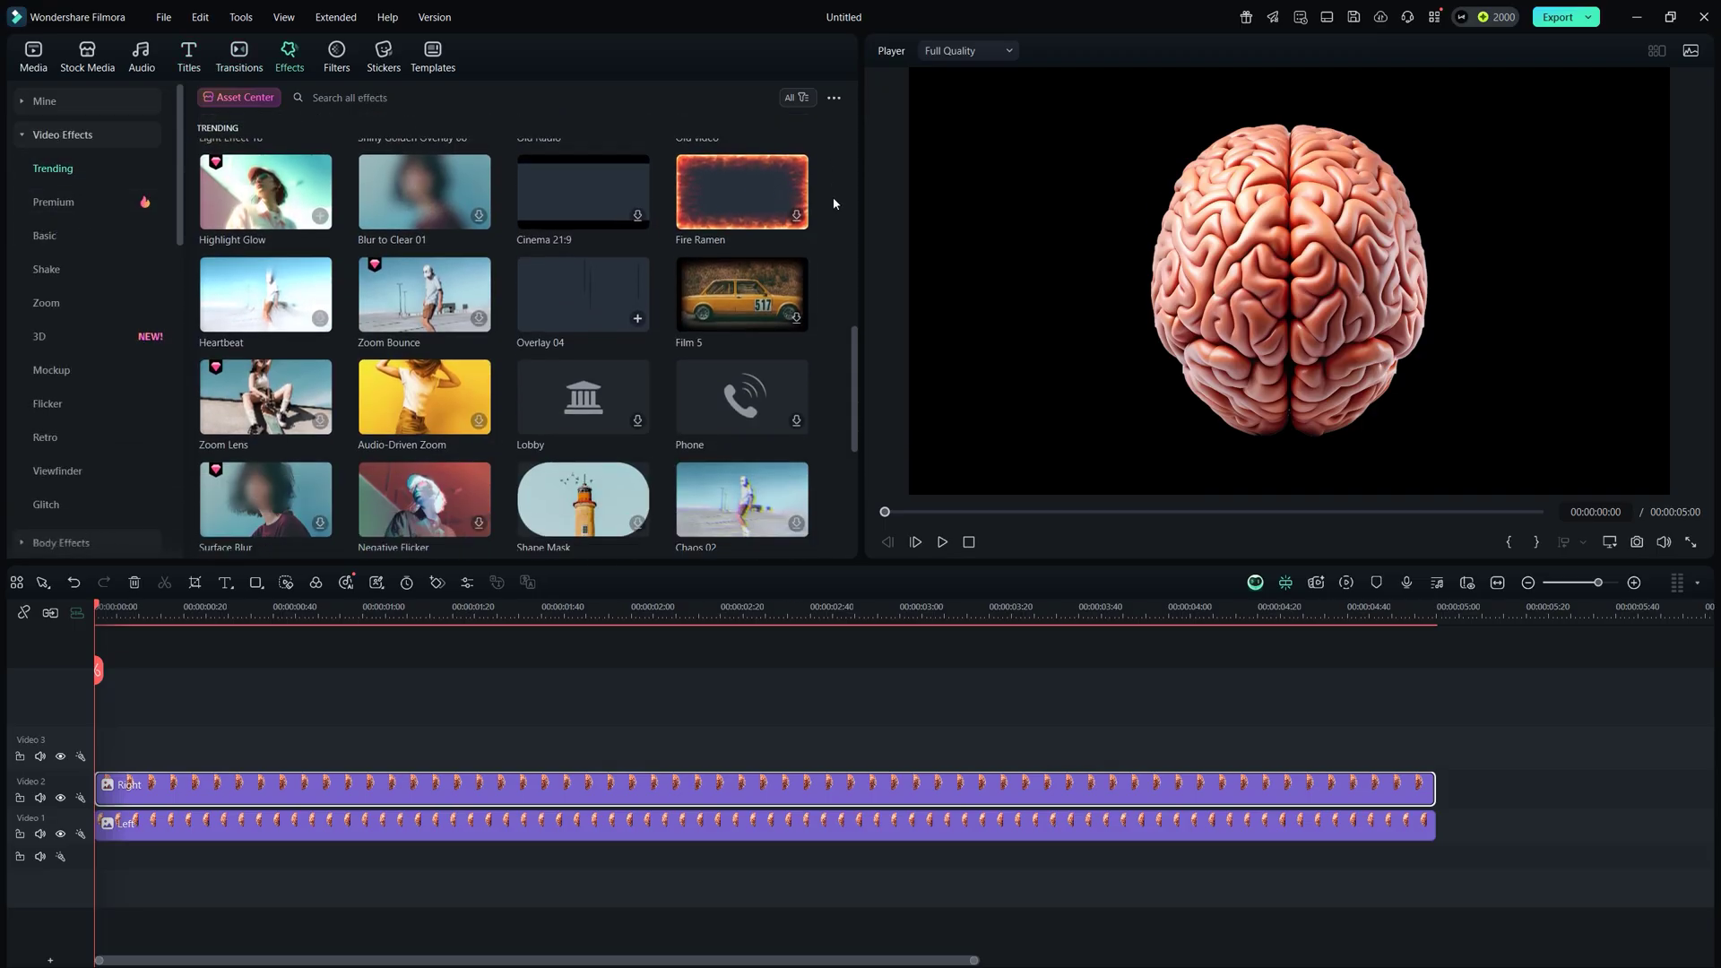
scroll(833, 203, "down", 1)
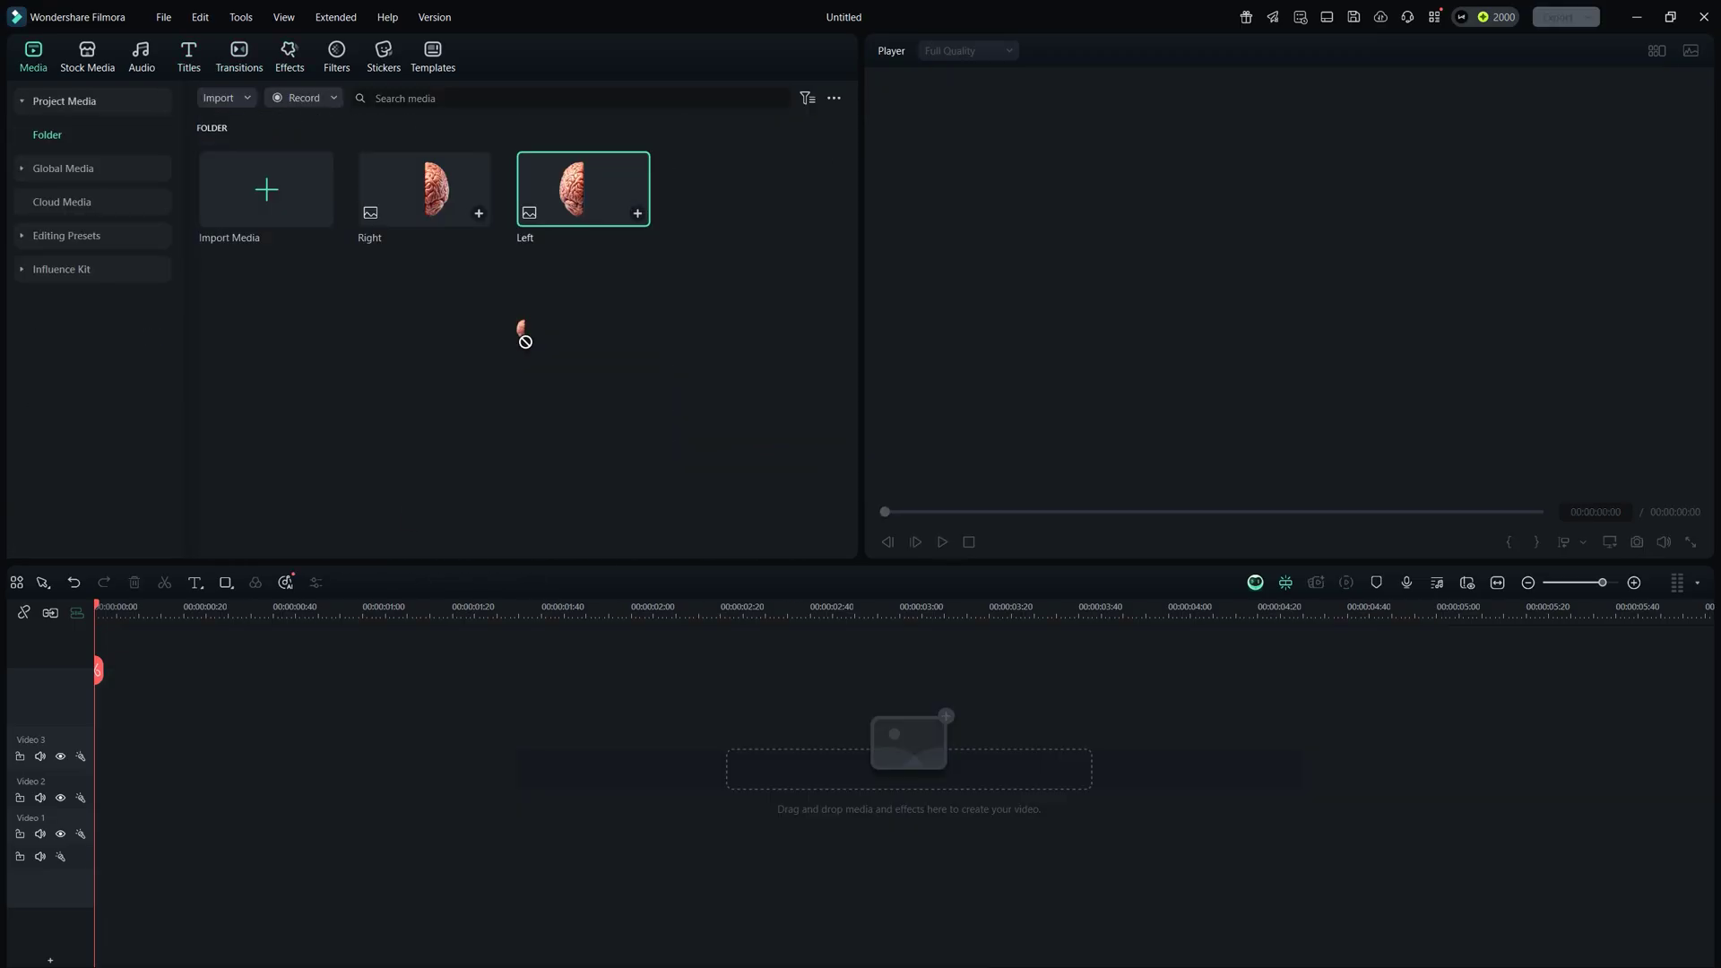
left_click_drag(583, 188, 99, 823)
left_click_drag(460, 191, 97, 788)
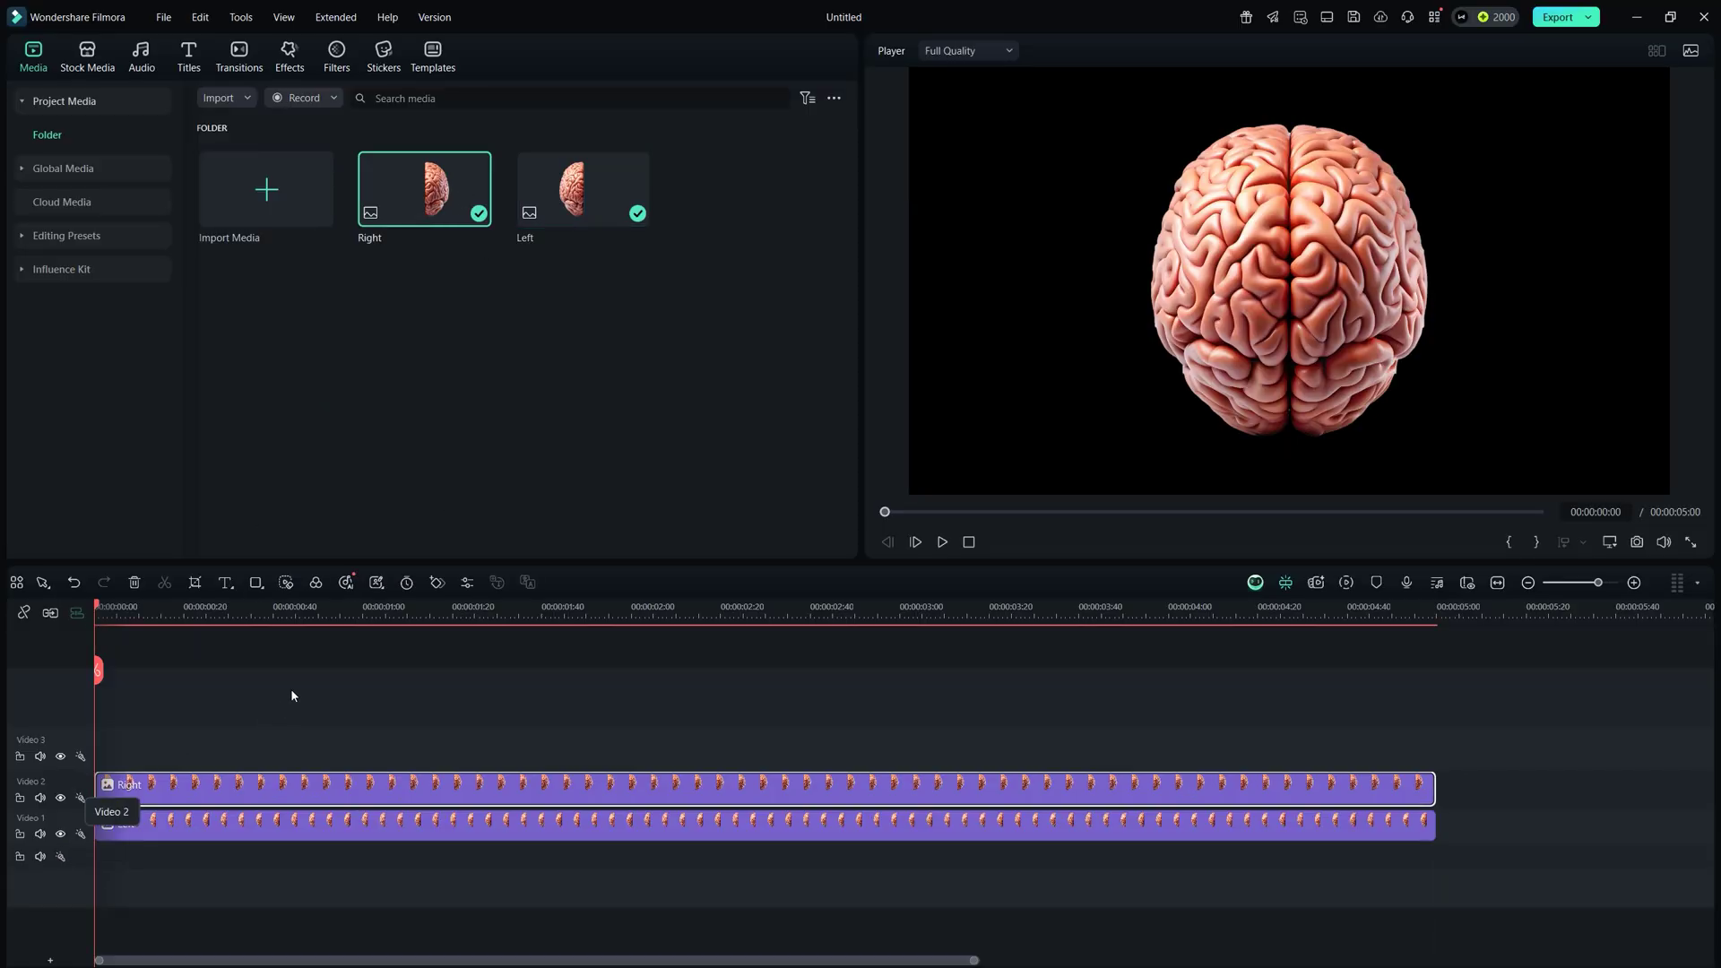
- Confirm the project settings at 1920x1080 resolution and 60 fps
left_click(876, 381)
left_click(866, 465)
left_click(885, 474)
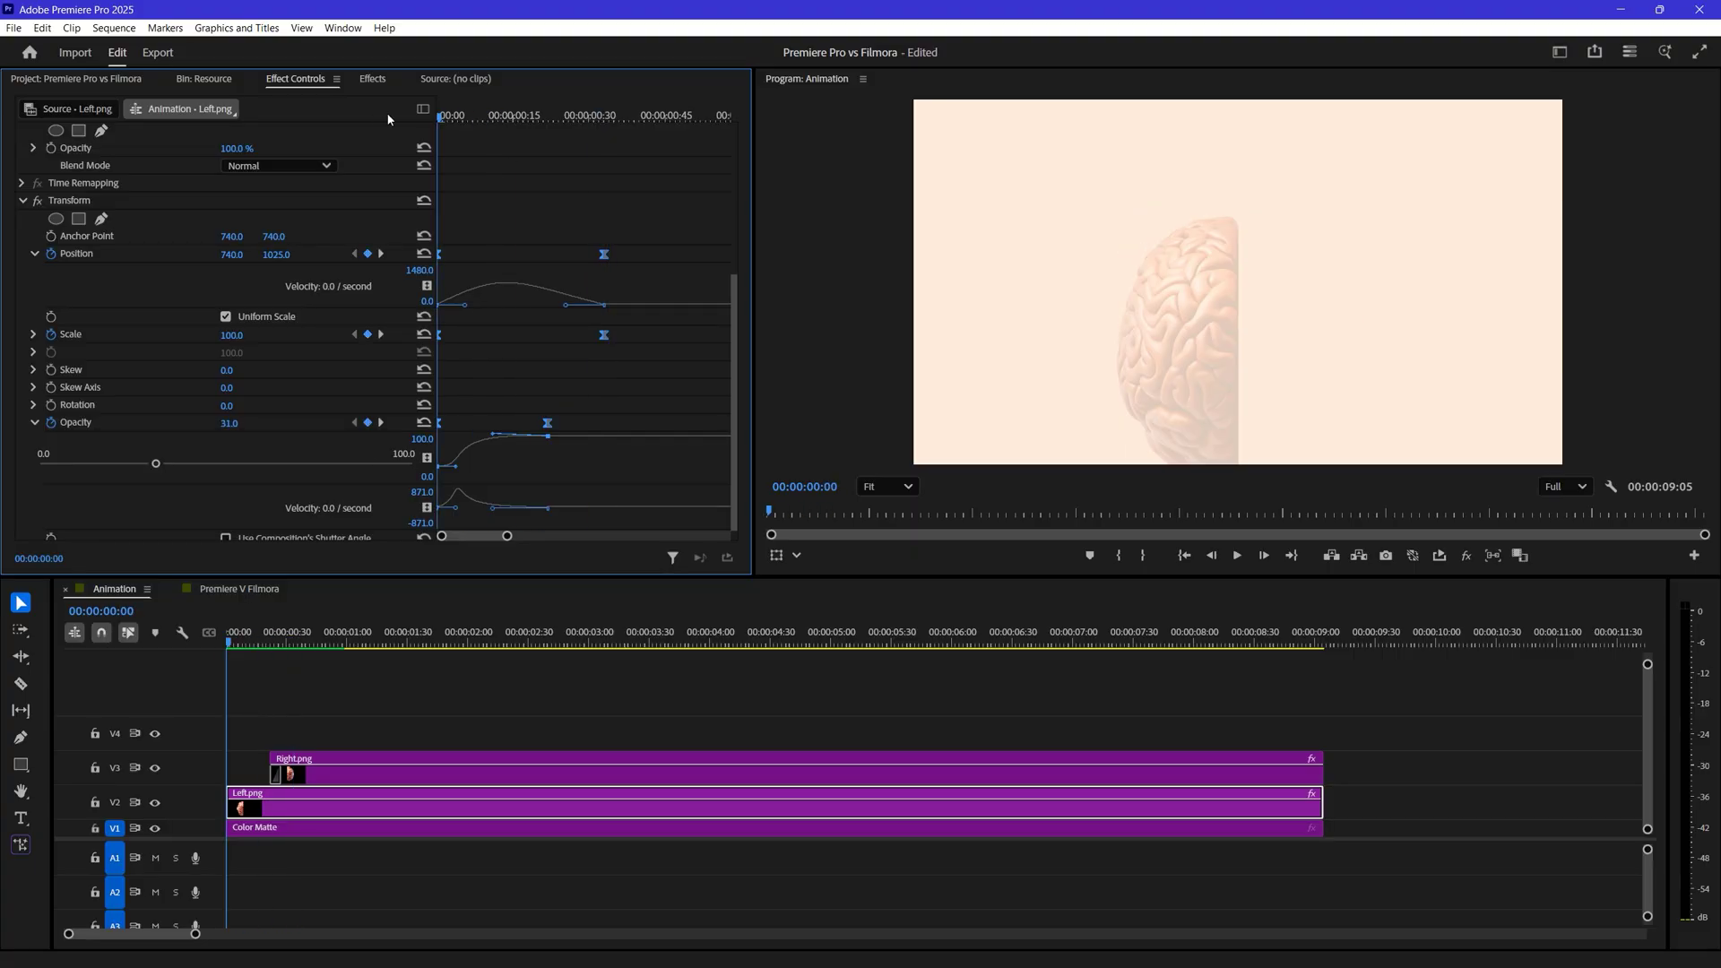
key("space")
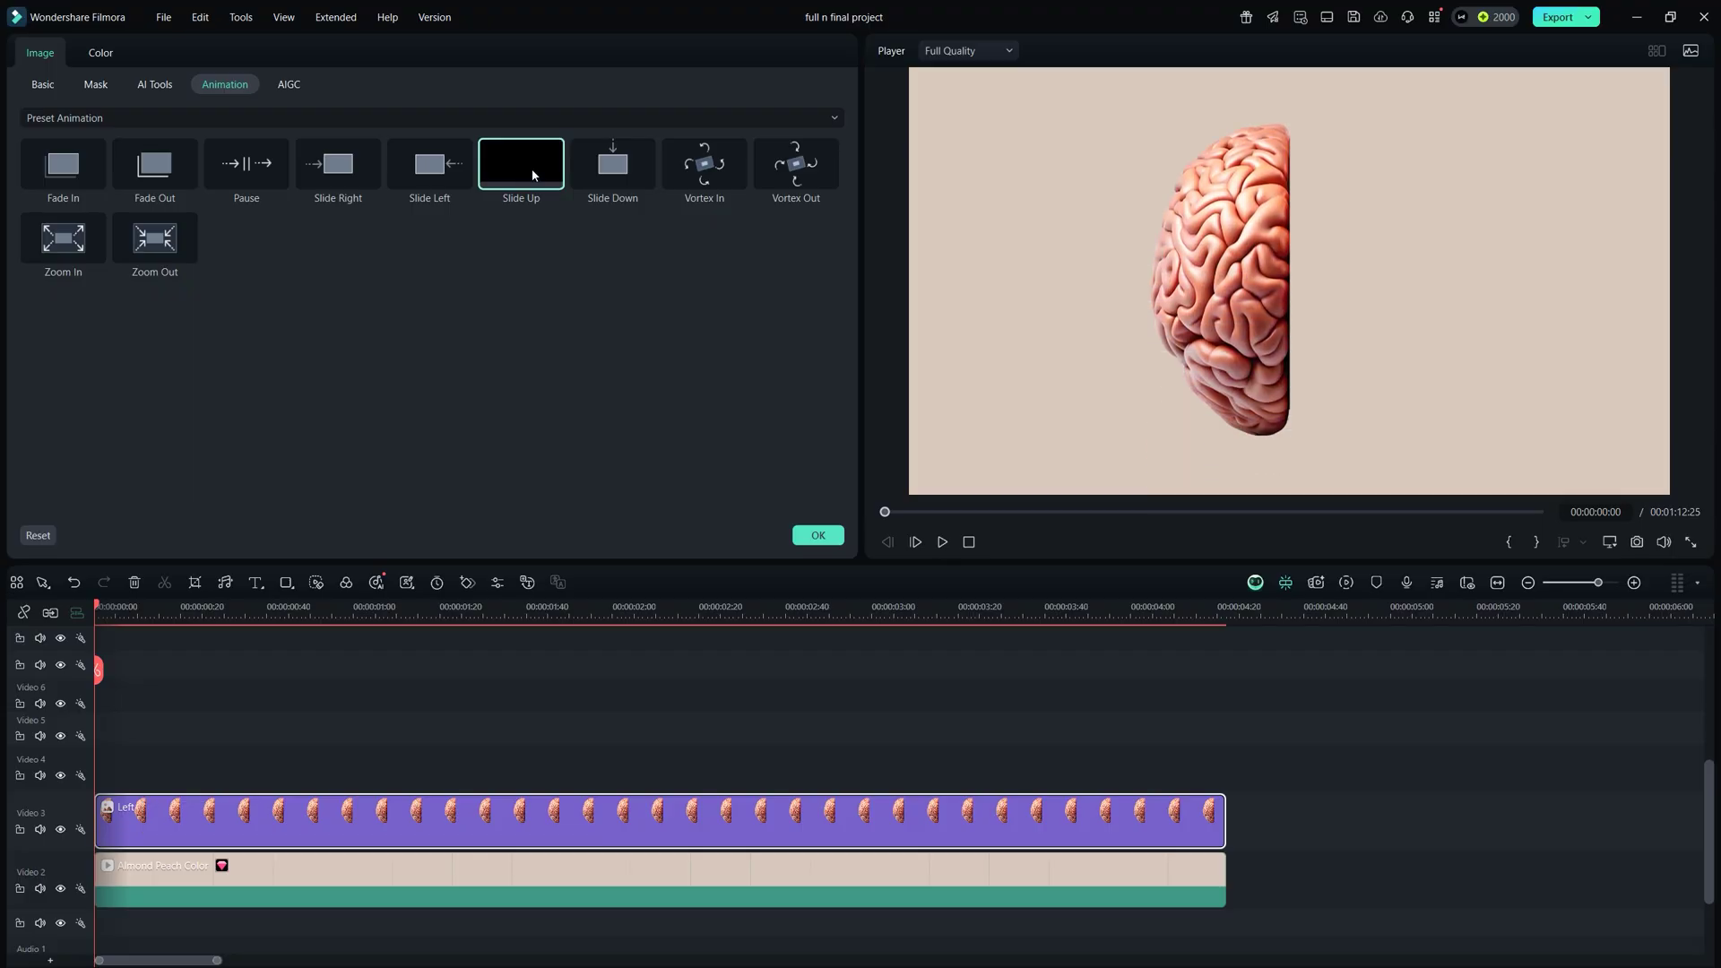
- Apply Slide Up to the Left brain clip, make it finish sooner, and scrub back to preview
left_click_drag(98, 829, 100, 826)
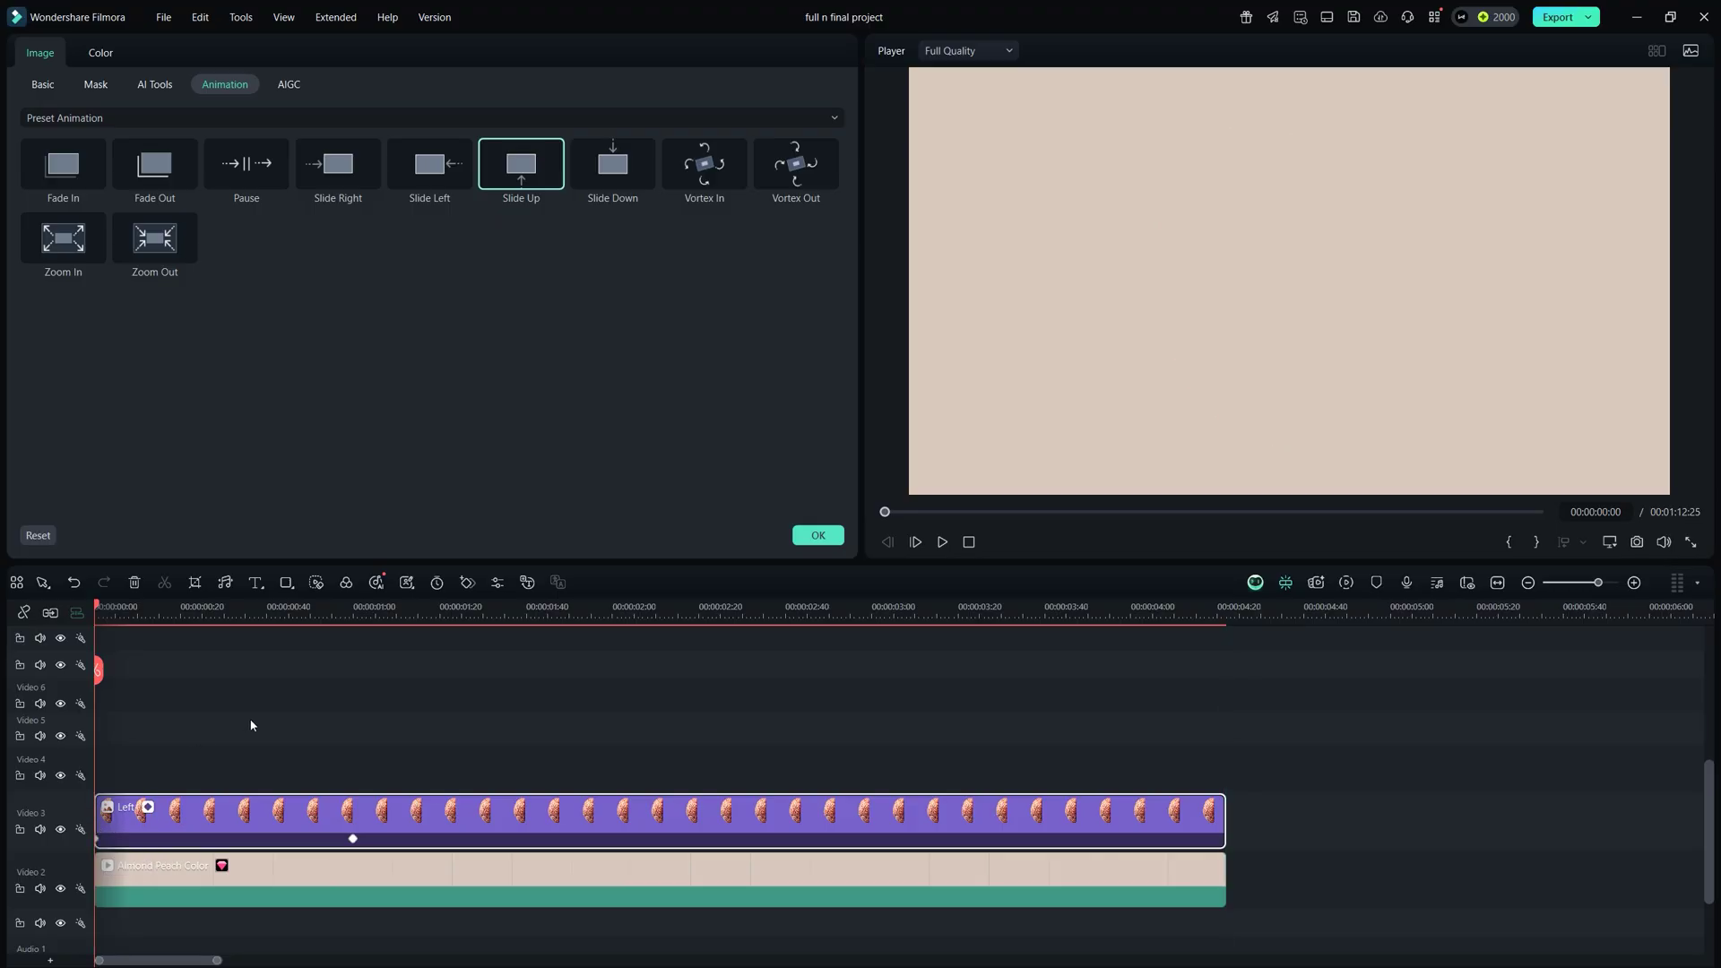
left_click_drag(354, 841, 228, 838)
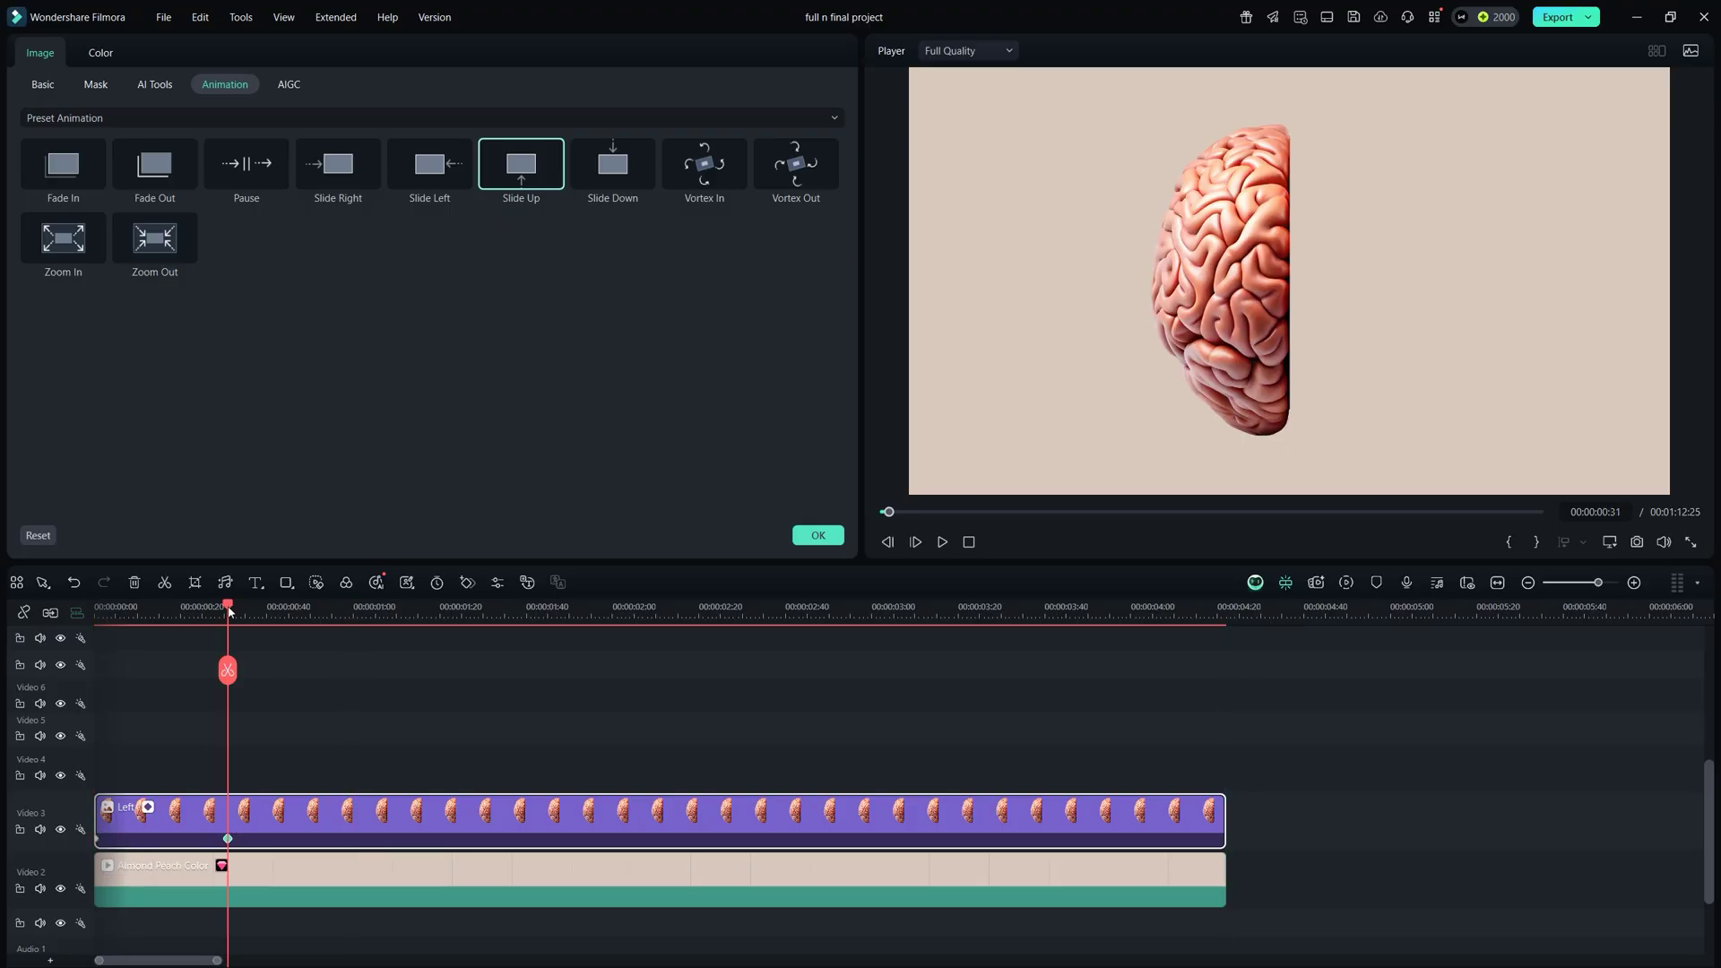
left_click_drag(229, 612, 110, 614)
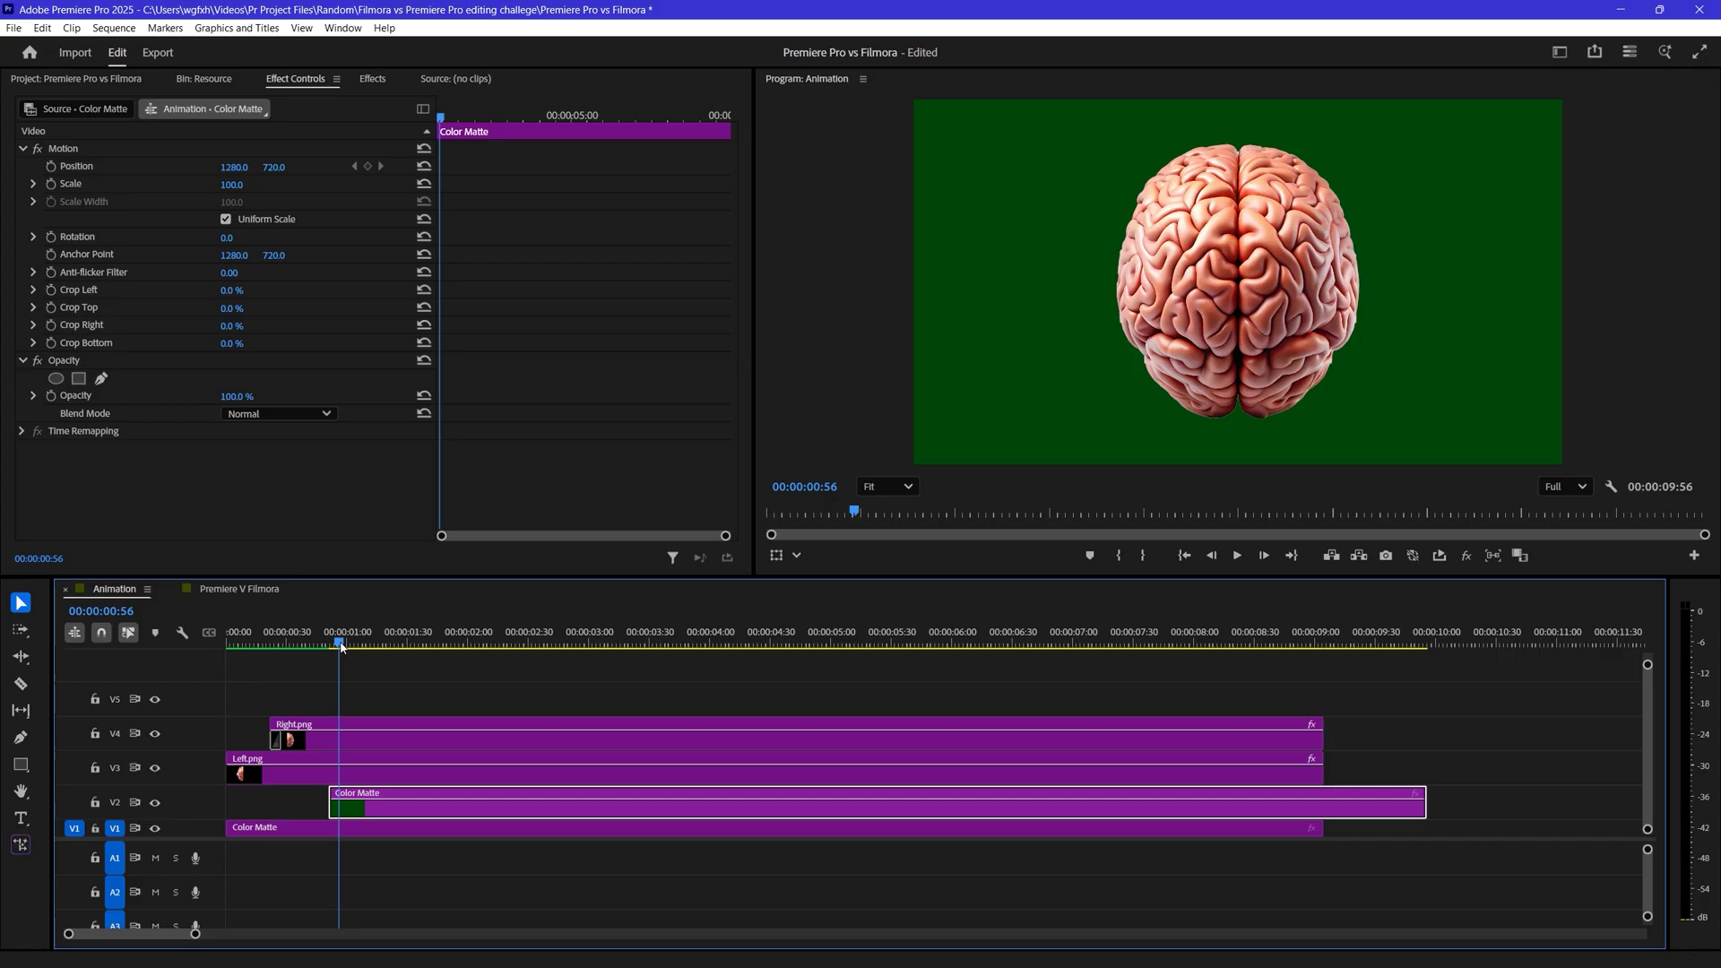
- Crop the green Color Matte's left side and start its Position Y below the frame
left_click_drag(231, 290, 274, 290)
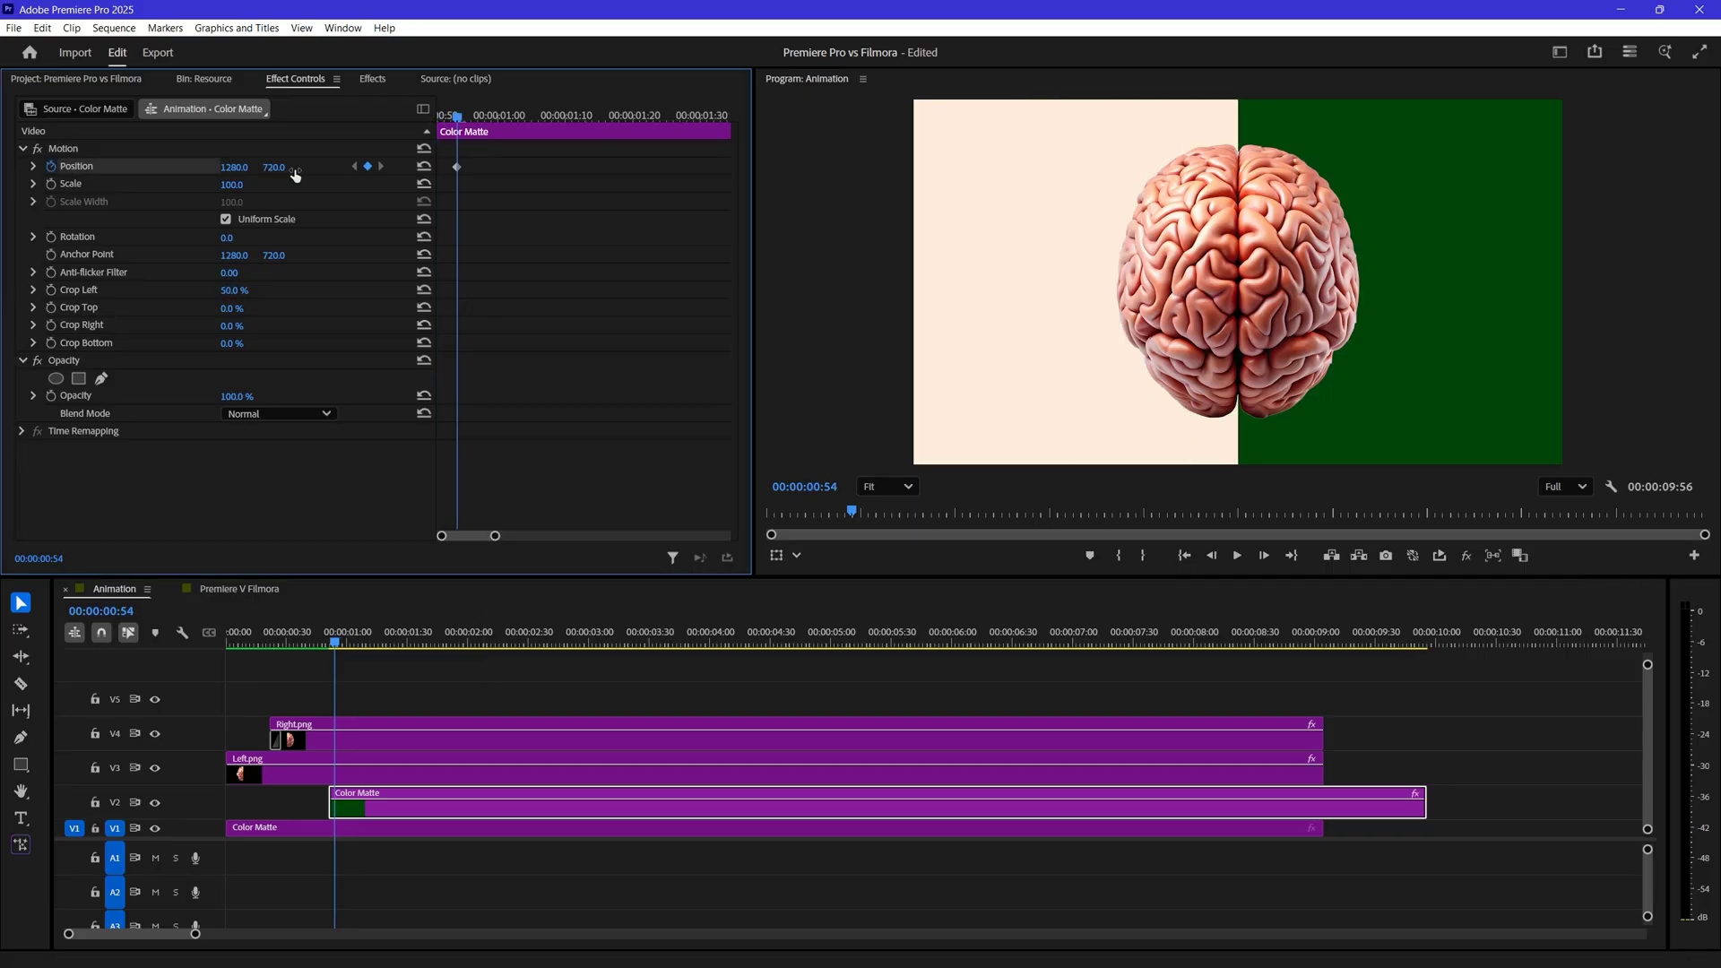
left_click_drag(273, 166, 323, 167)
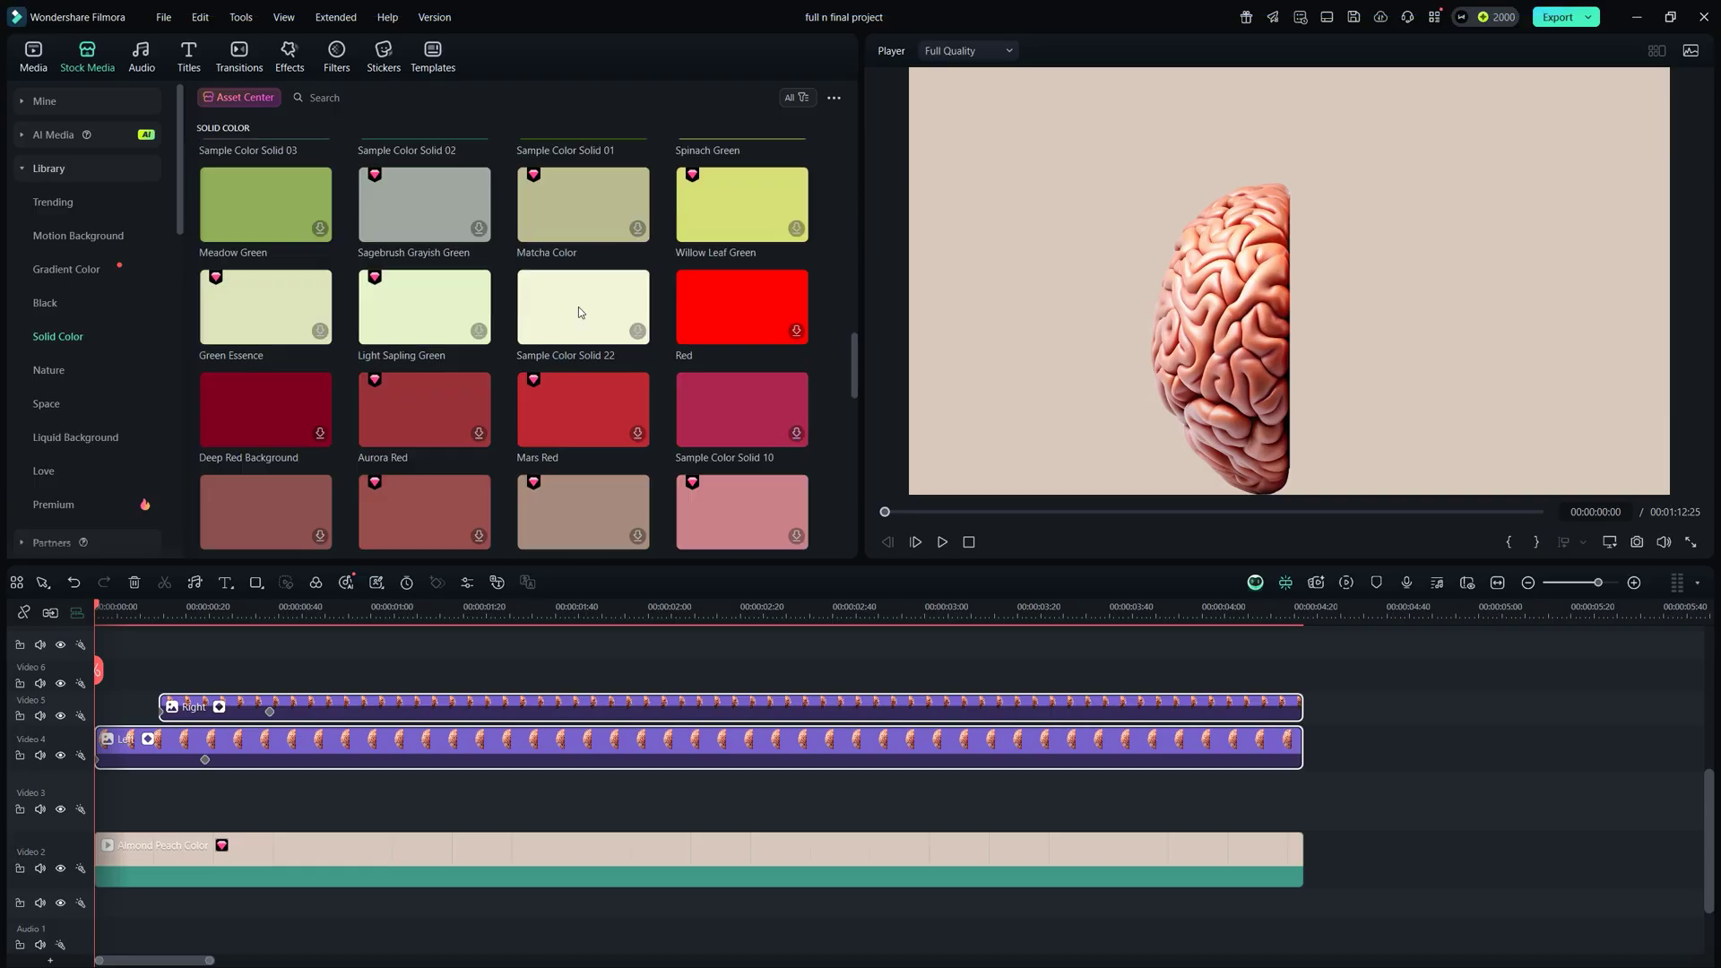
- Add Sample Color Solid 04 to Video 3, line-mask it to the right half, and apply Slide Up
scroll(578, 312, "up", 4)
left_click_drag(742, 302, 356, 799)
double_click(359, 798)
left_click(96, 84)
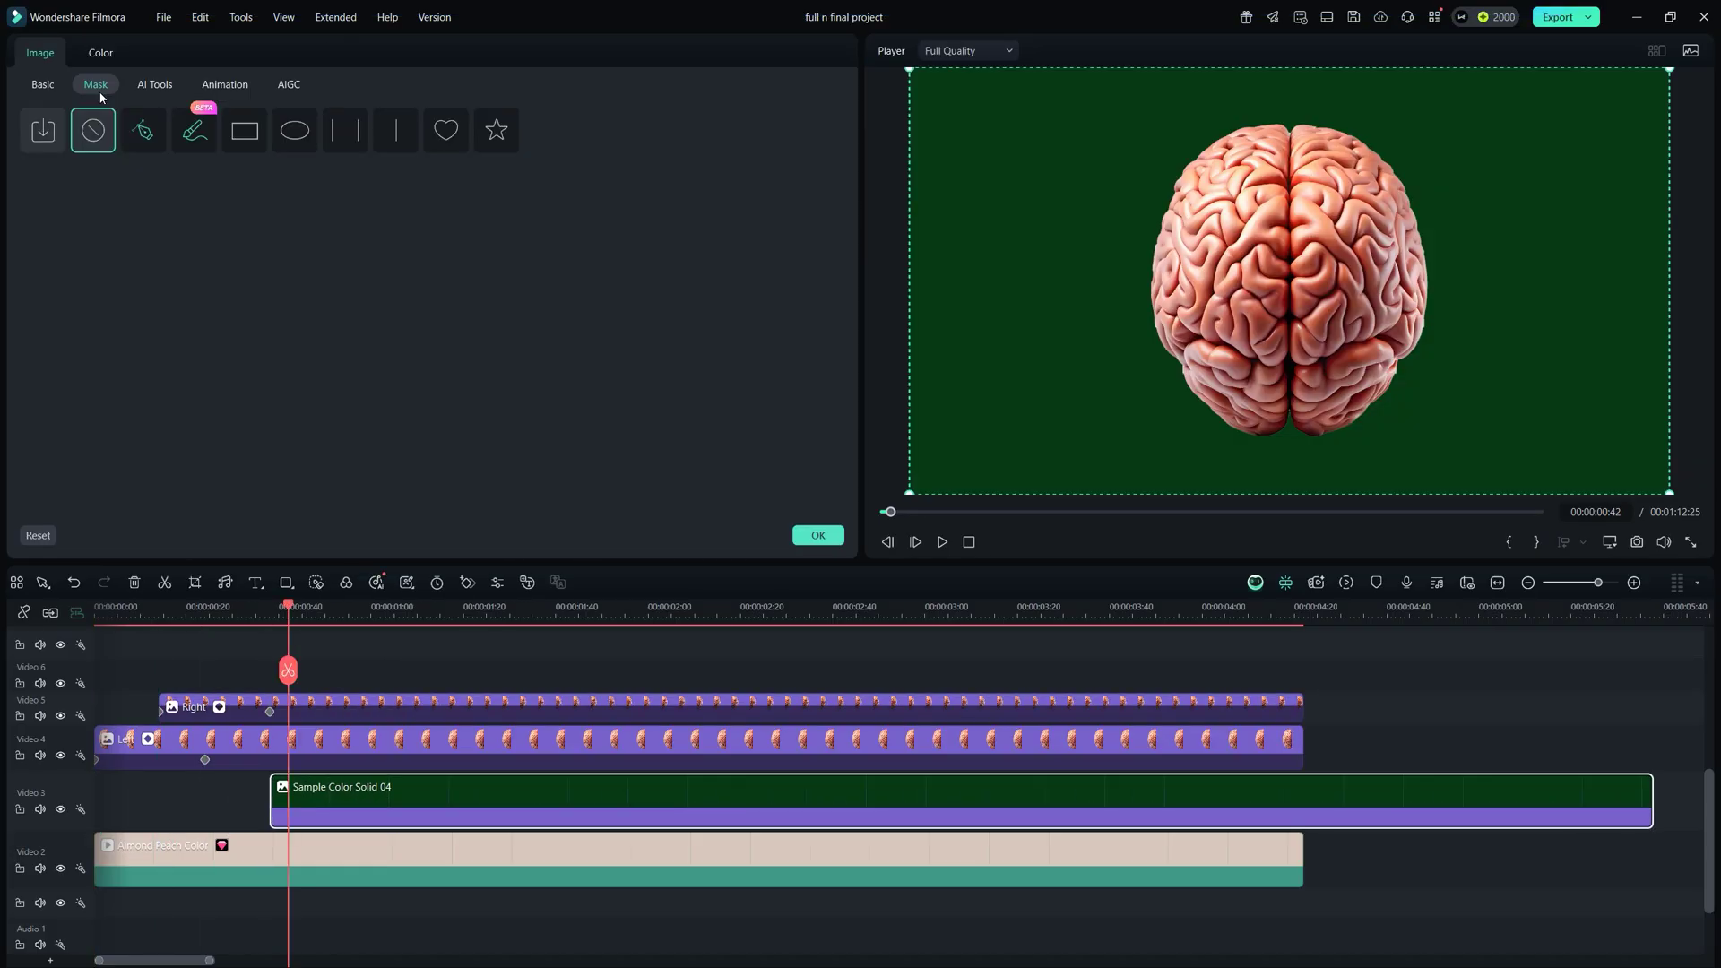
left_click(396, 131)
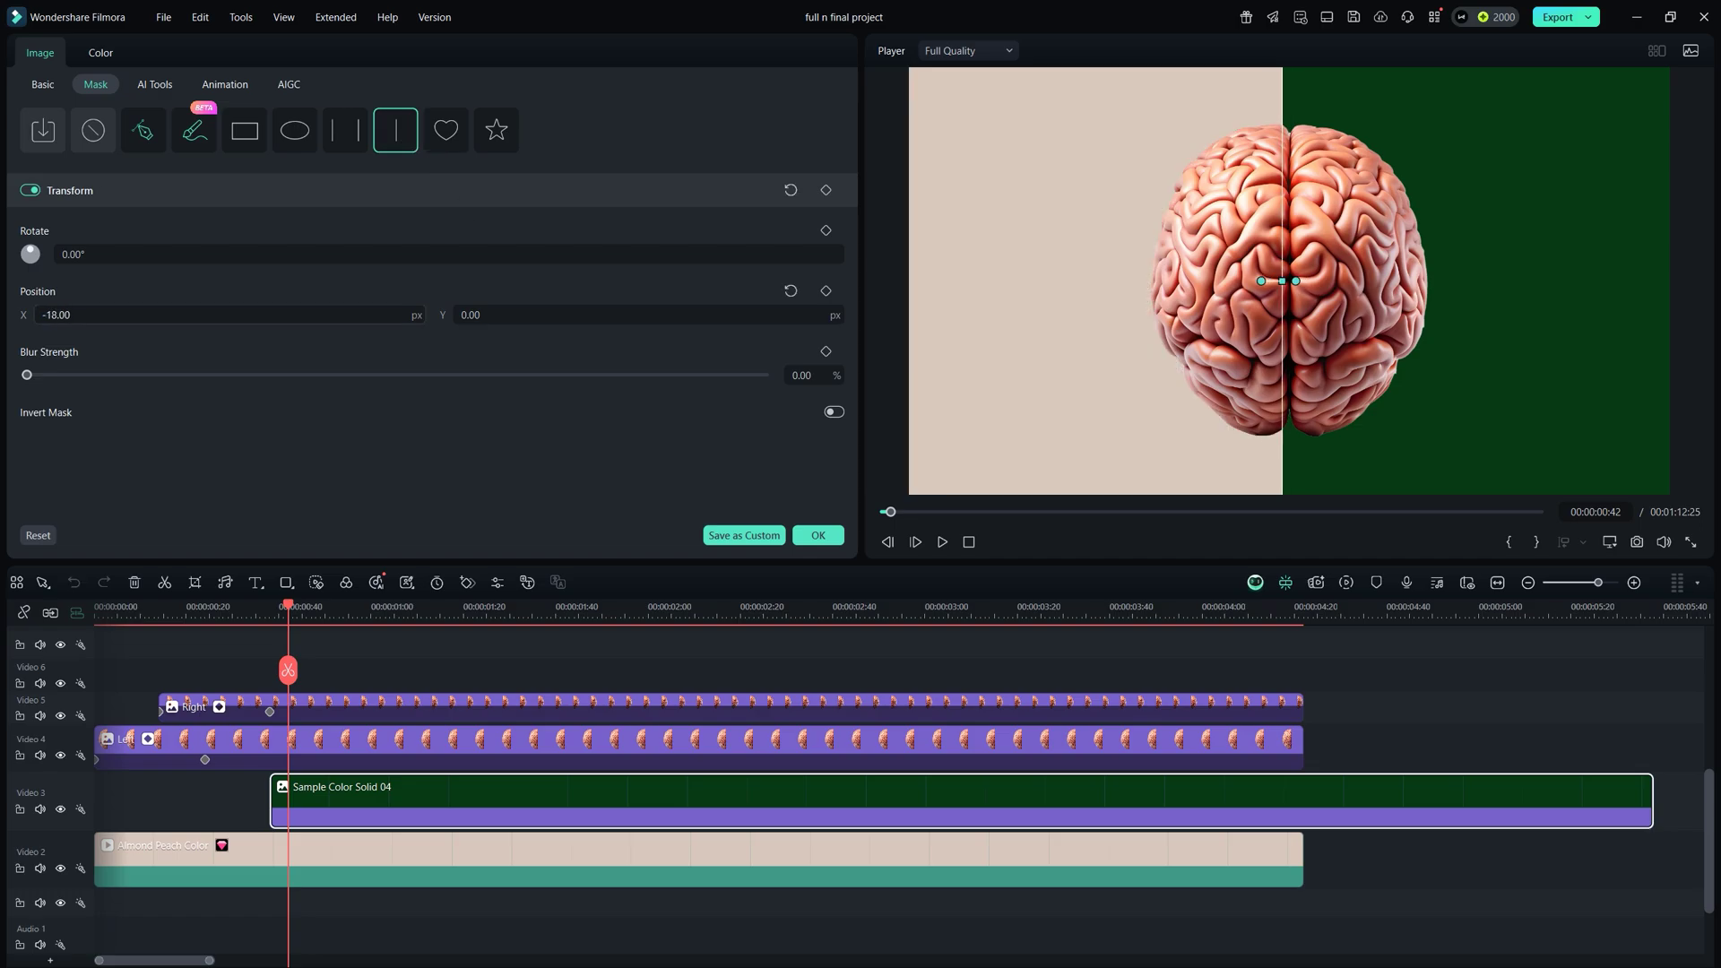
left_click(222, 84)
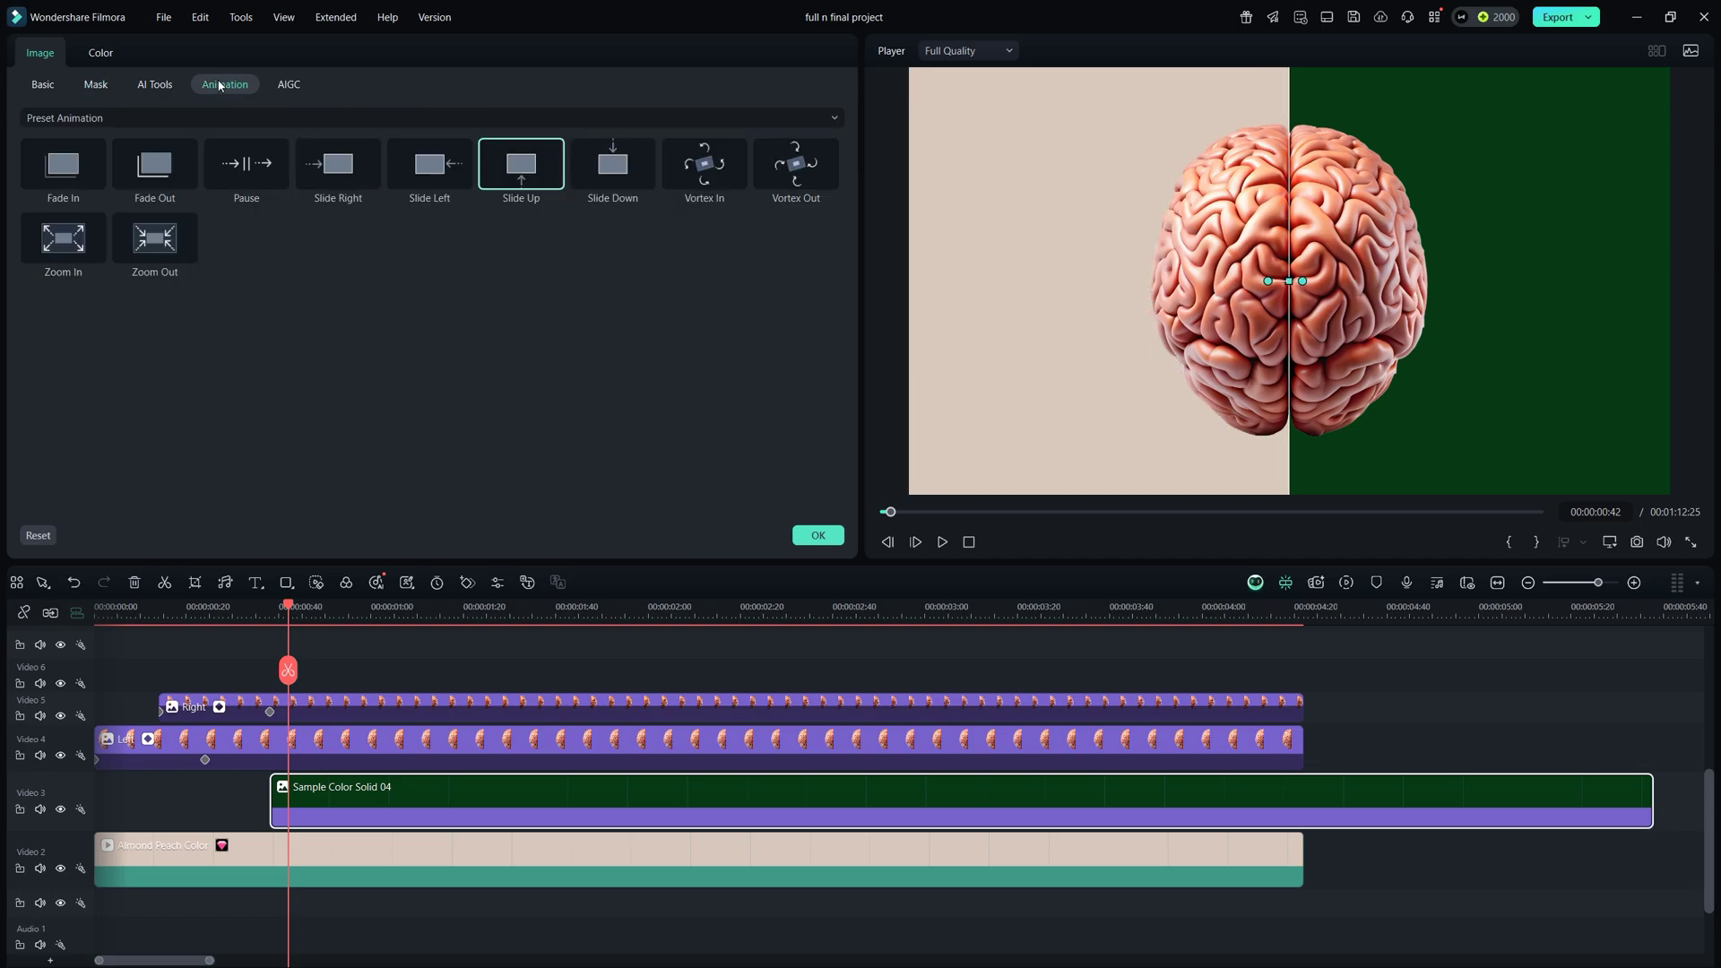
left_click(529, 166)
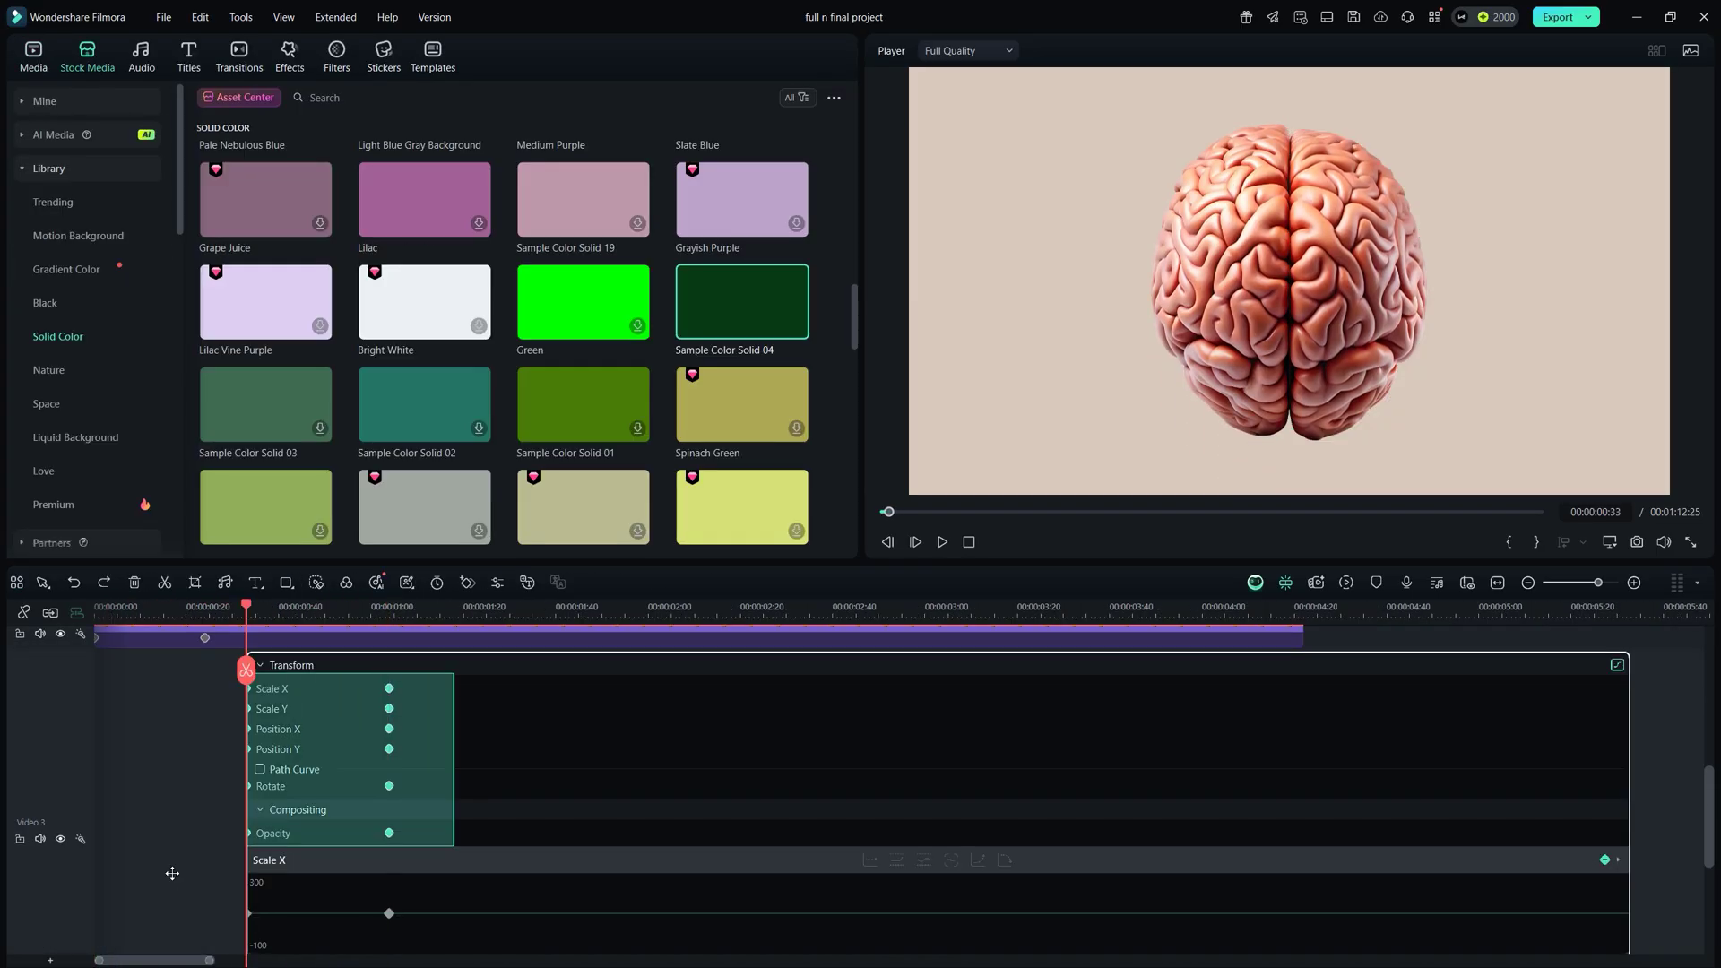
- Adjust the green solid's animation keyframe from its right-click options
right_click(389, 688)
mouse_move(520, 783)
left_click(628, 868)
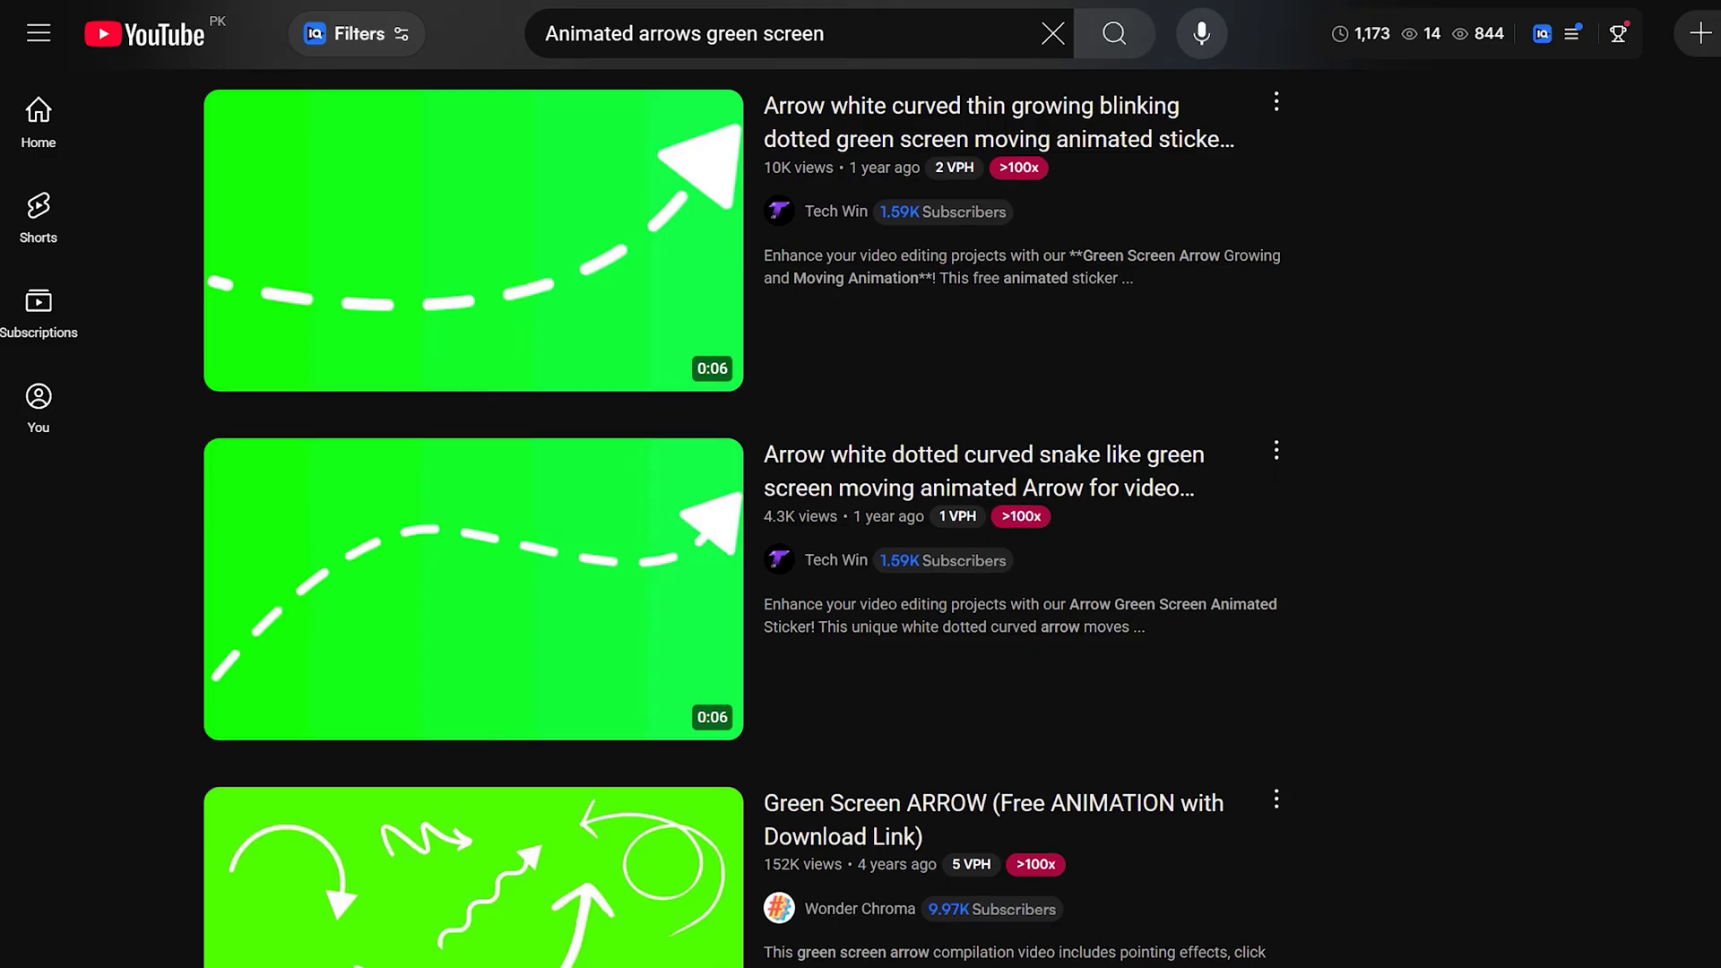
- Scroll down and scrub the preview to watch the arrow animation
scroll(737, 484, "down", 2)
scroll(737, 484, "down", 3)
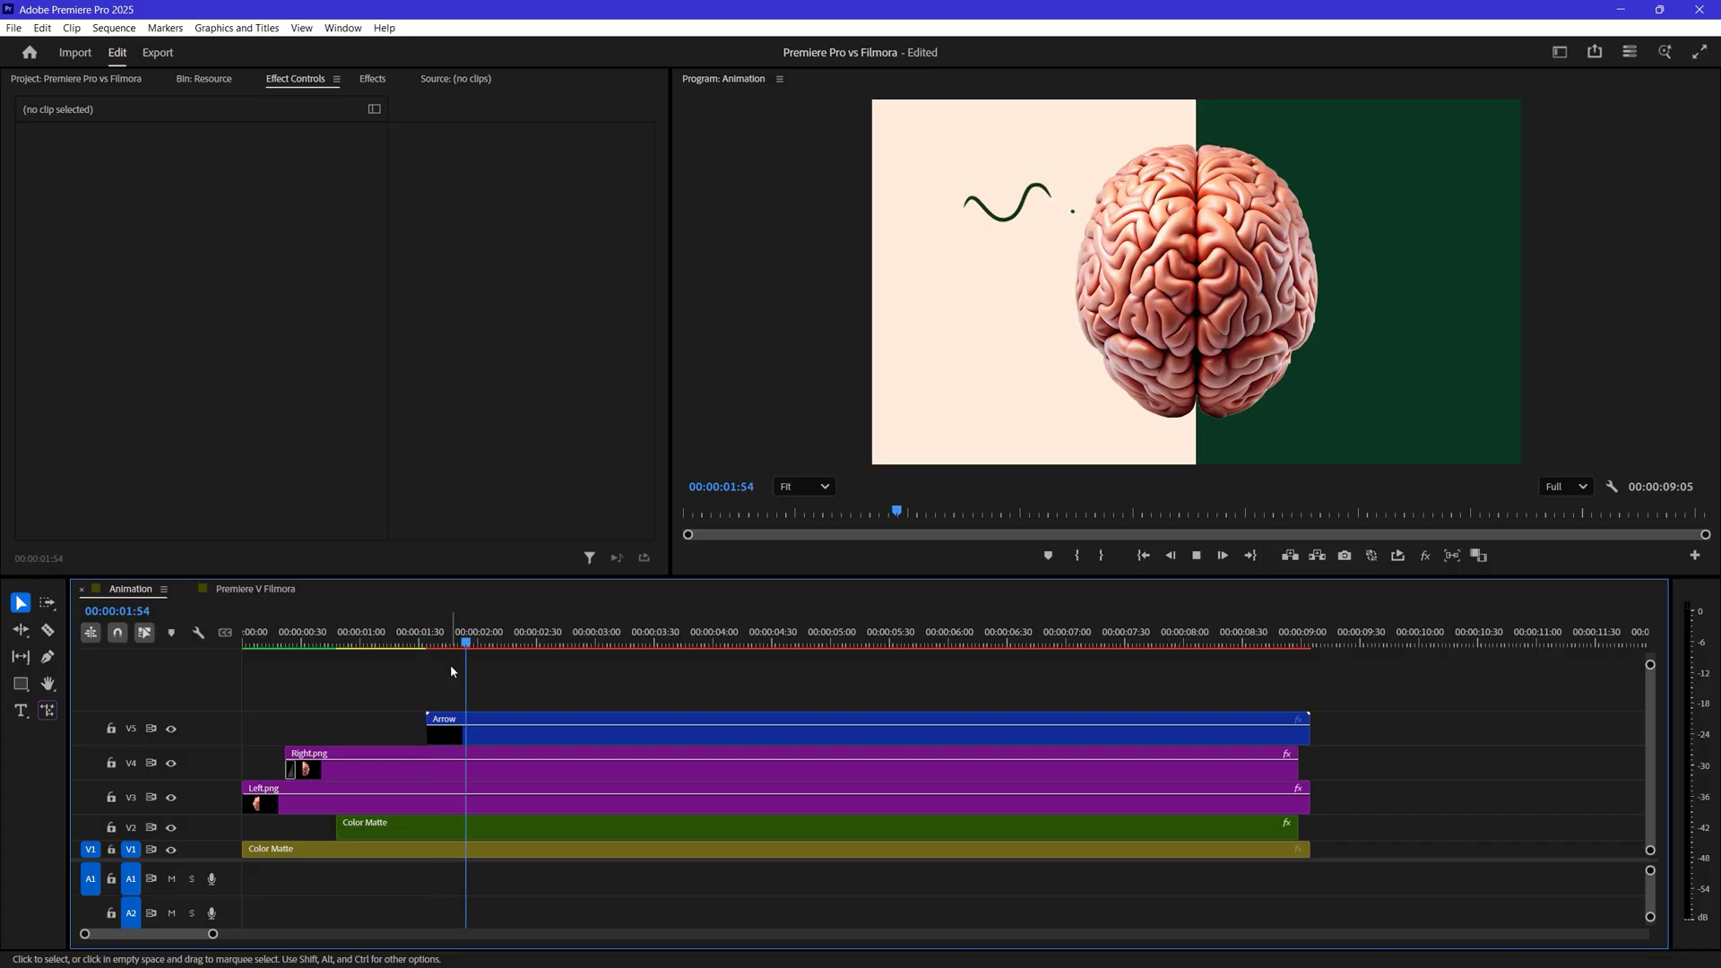
left_click_drag(465, 659, 525, 659)
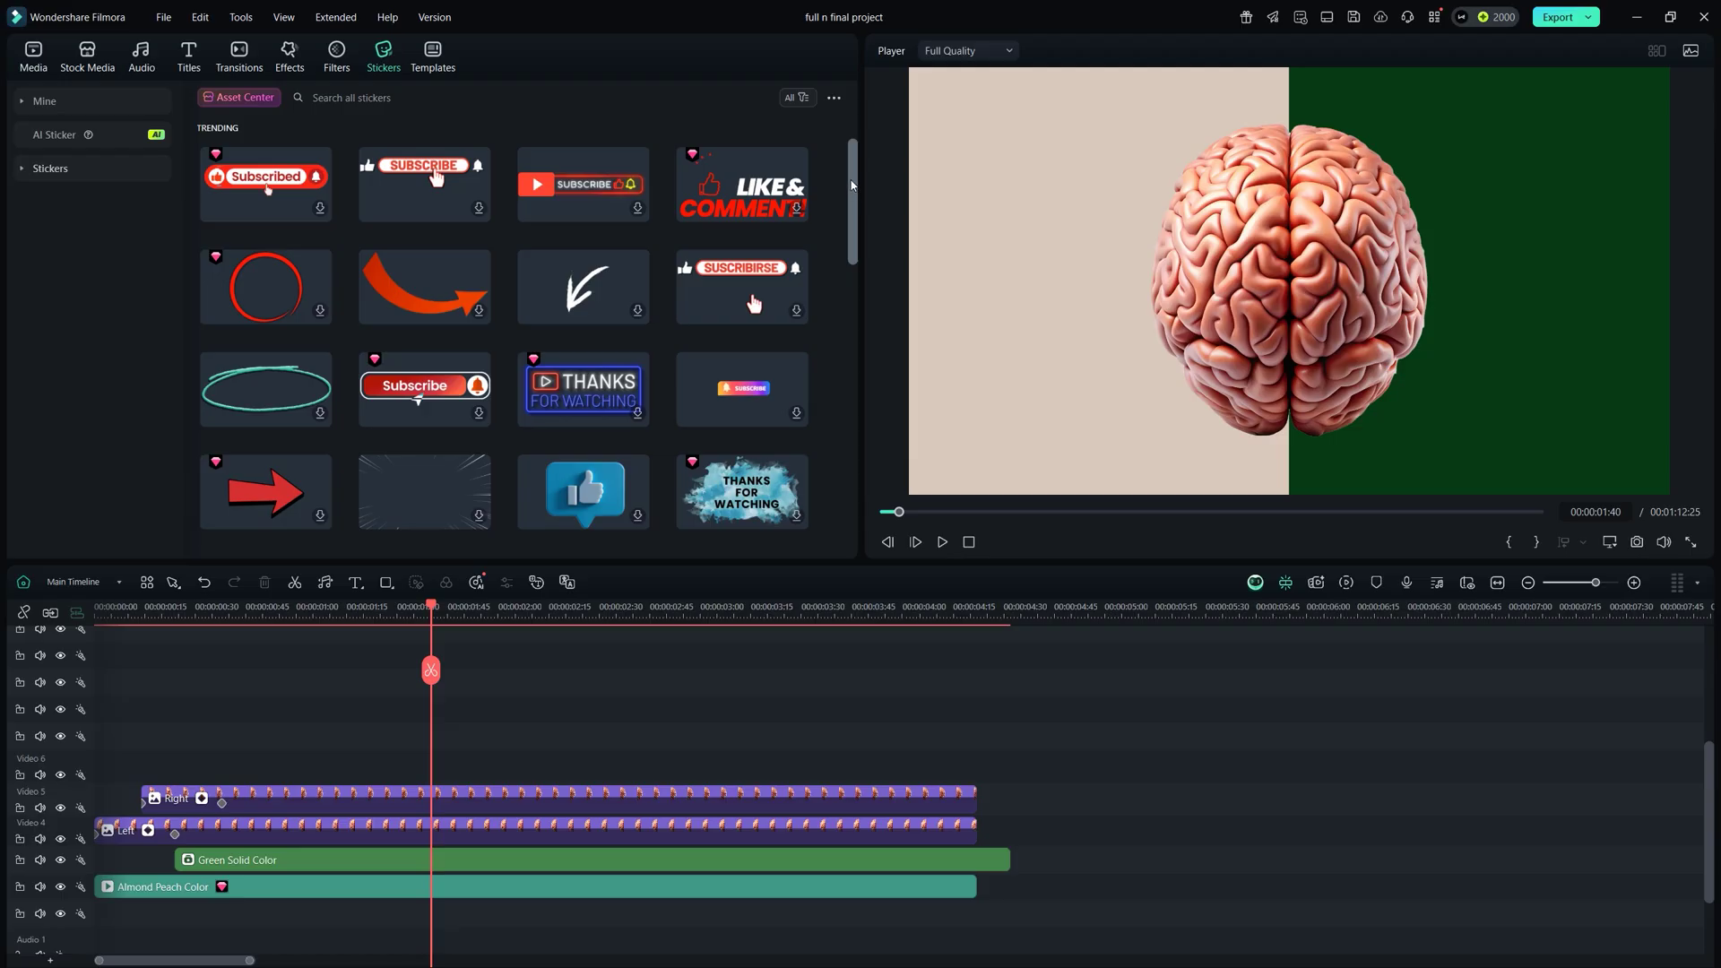
- Search the Filmora sticker library for 'arrow'
scroll(856, 248, "down", 5)
left_click_drag(855, 248, 859, 439)
left_click(448, 97)
type("arrow")
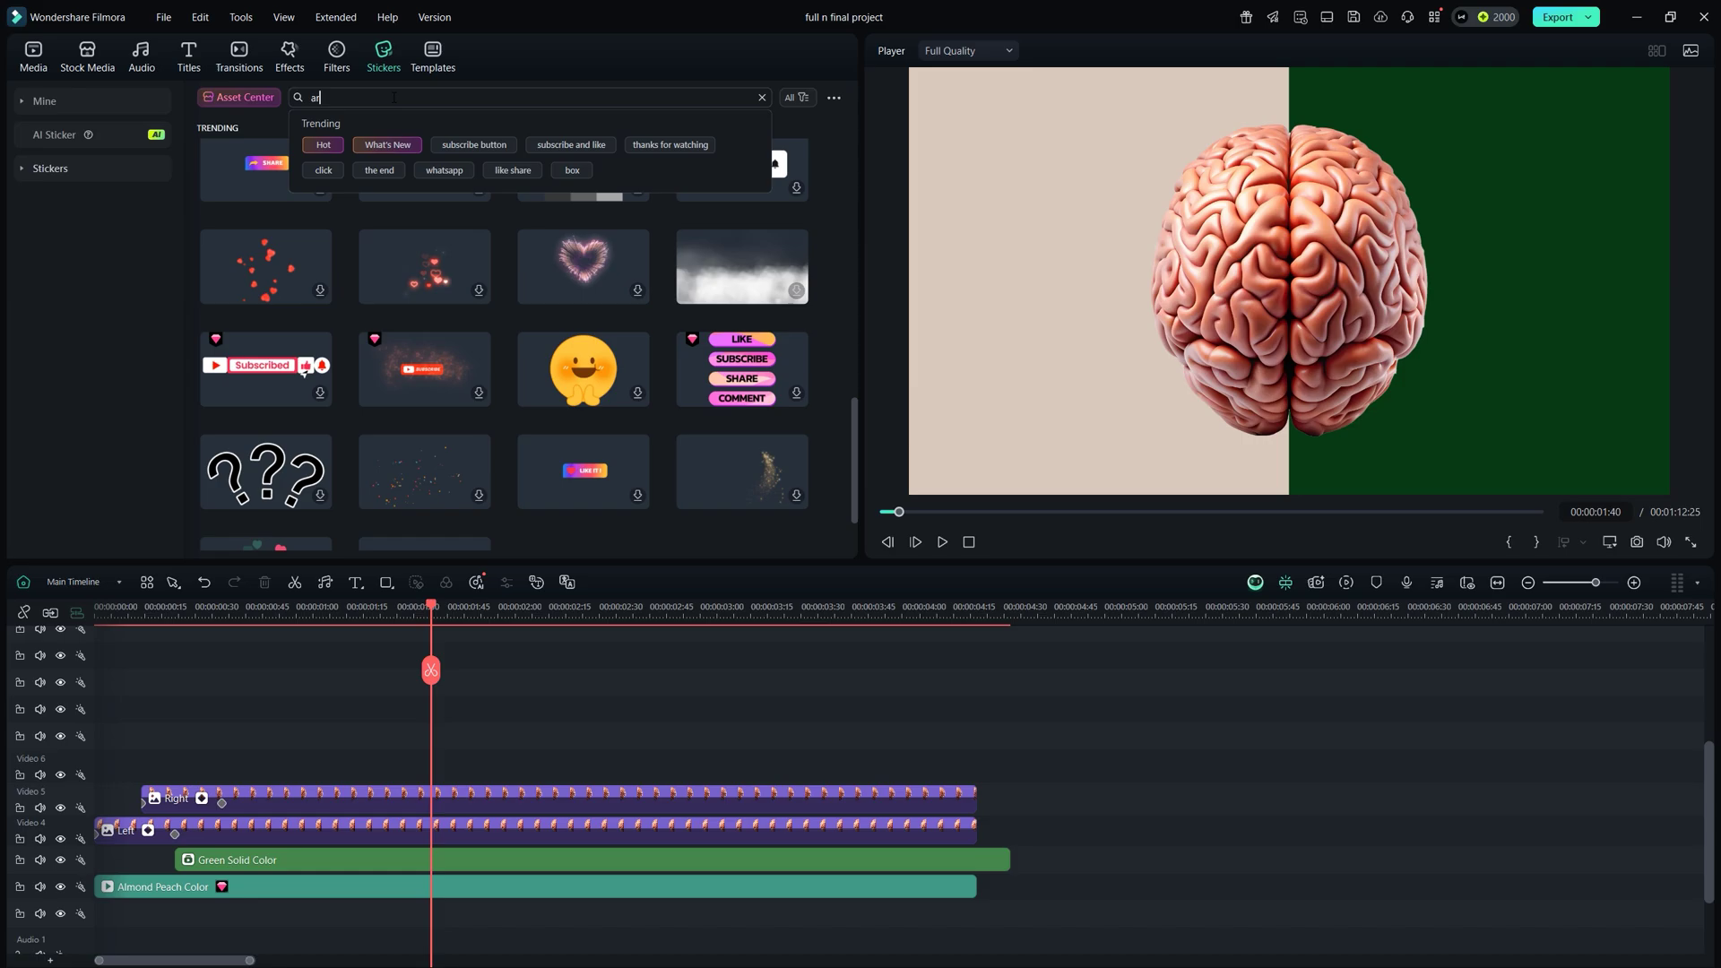
key("Return")
- Preview the dotted-arc arrow sticker over the brain, then return to the text animation
left_click(583, 262)
left_click_drag(848, 198, 848, 280)
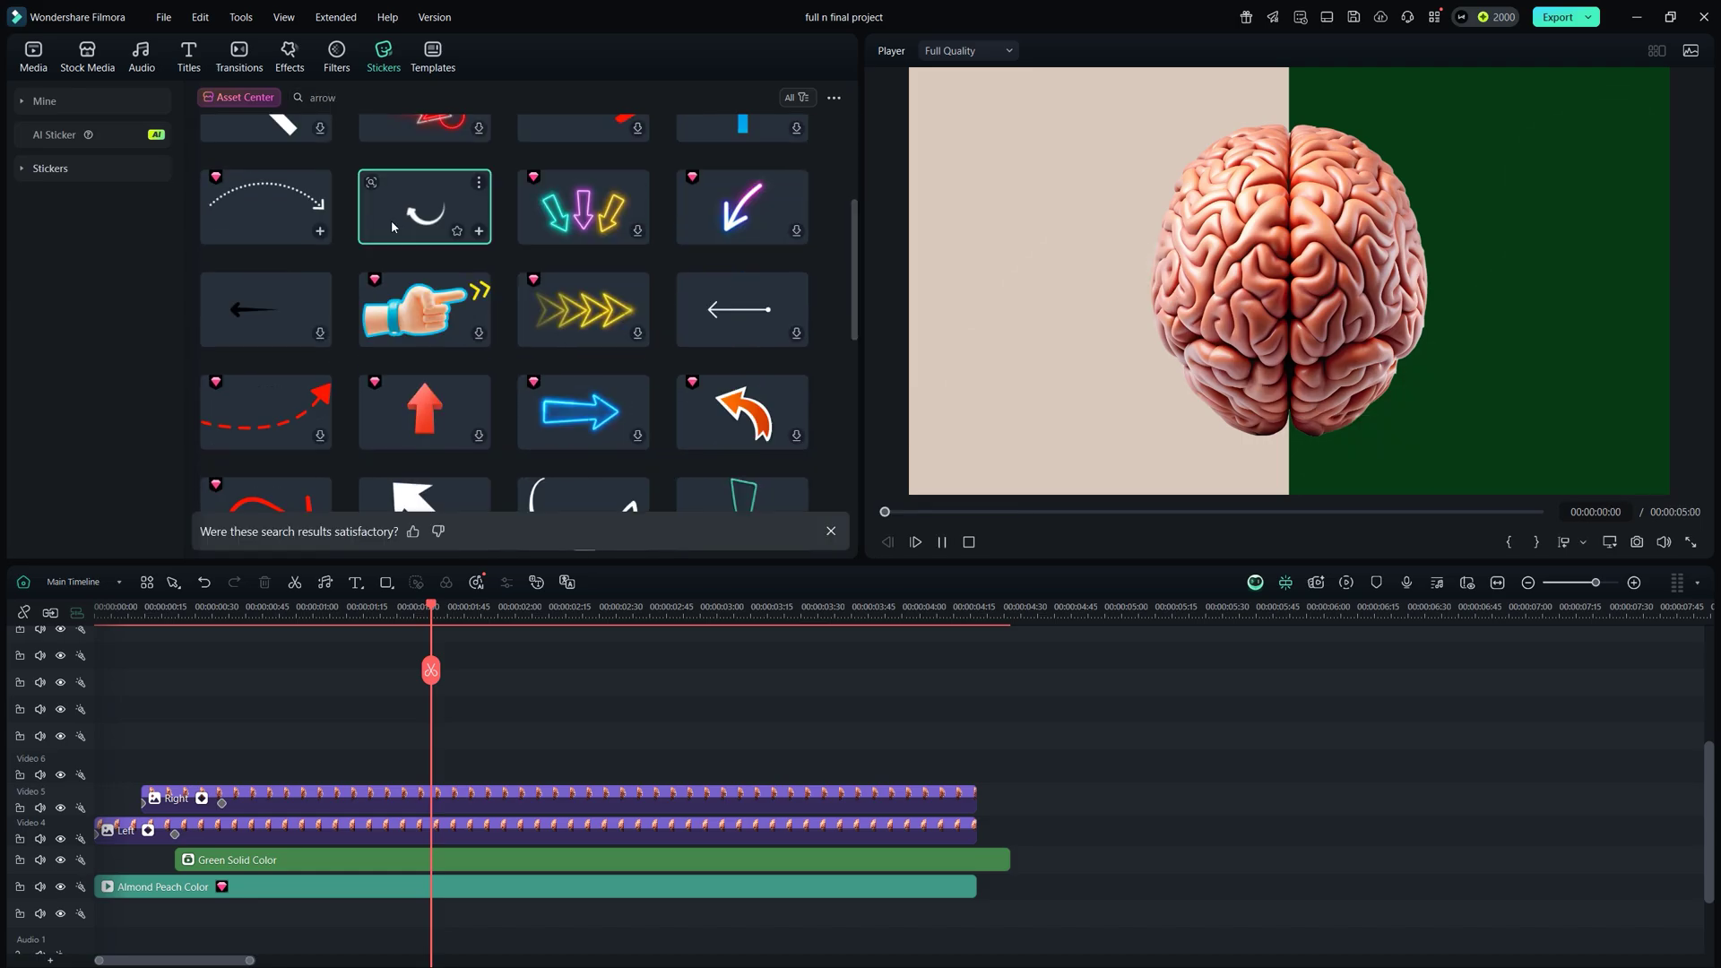
left_click(278, 210)
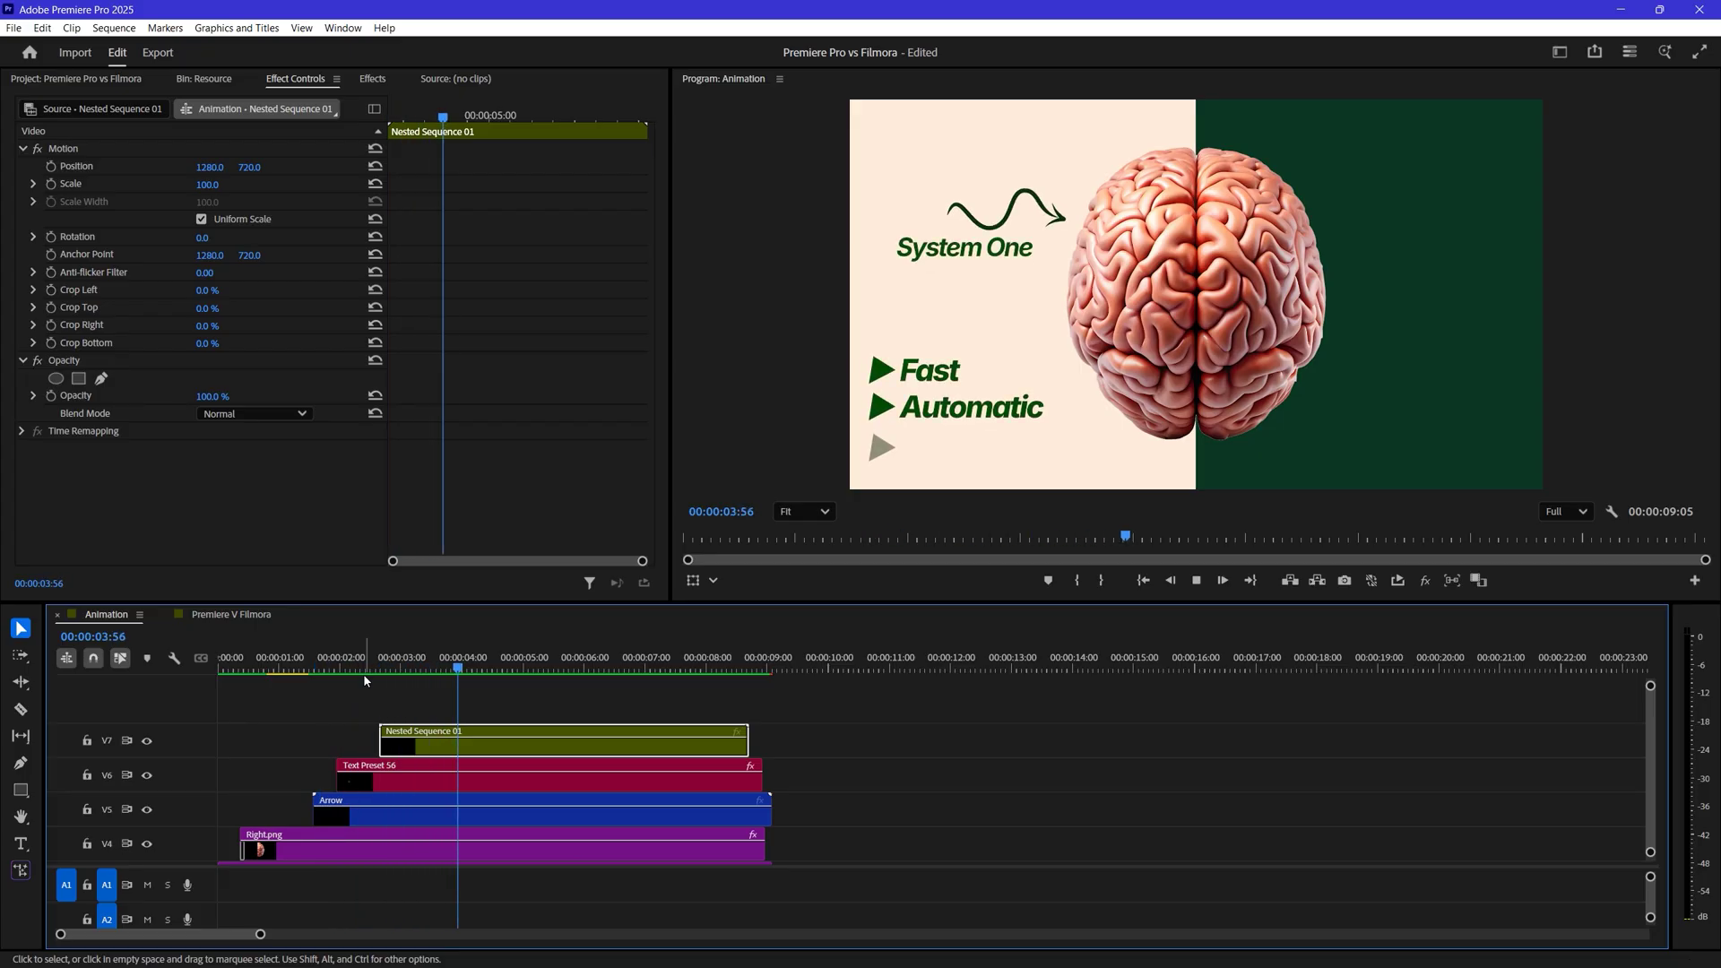
left_click(362, 671)
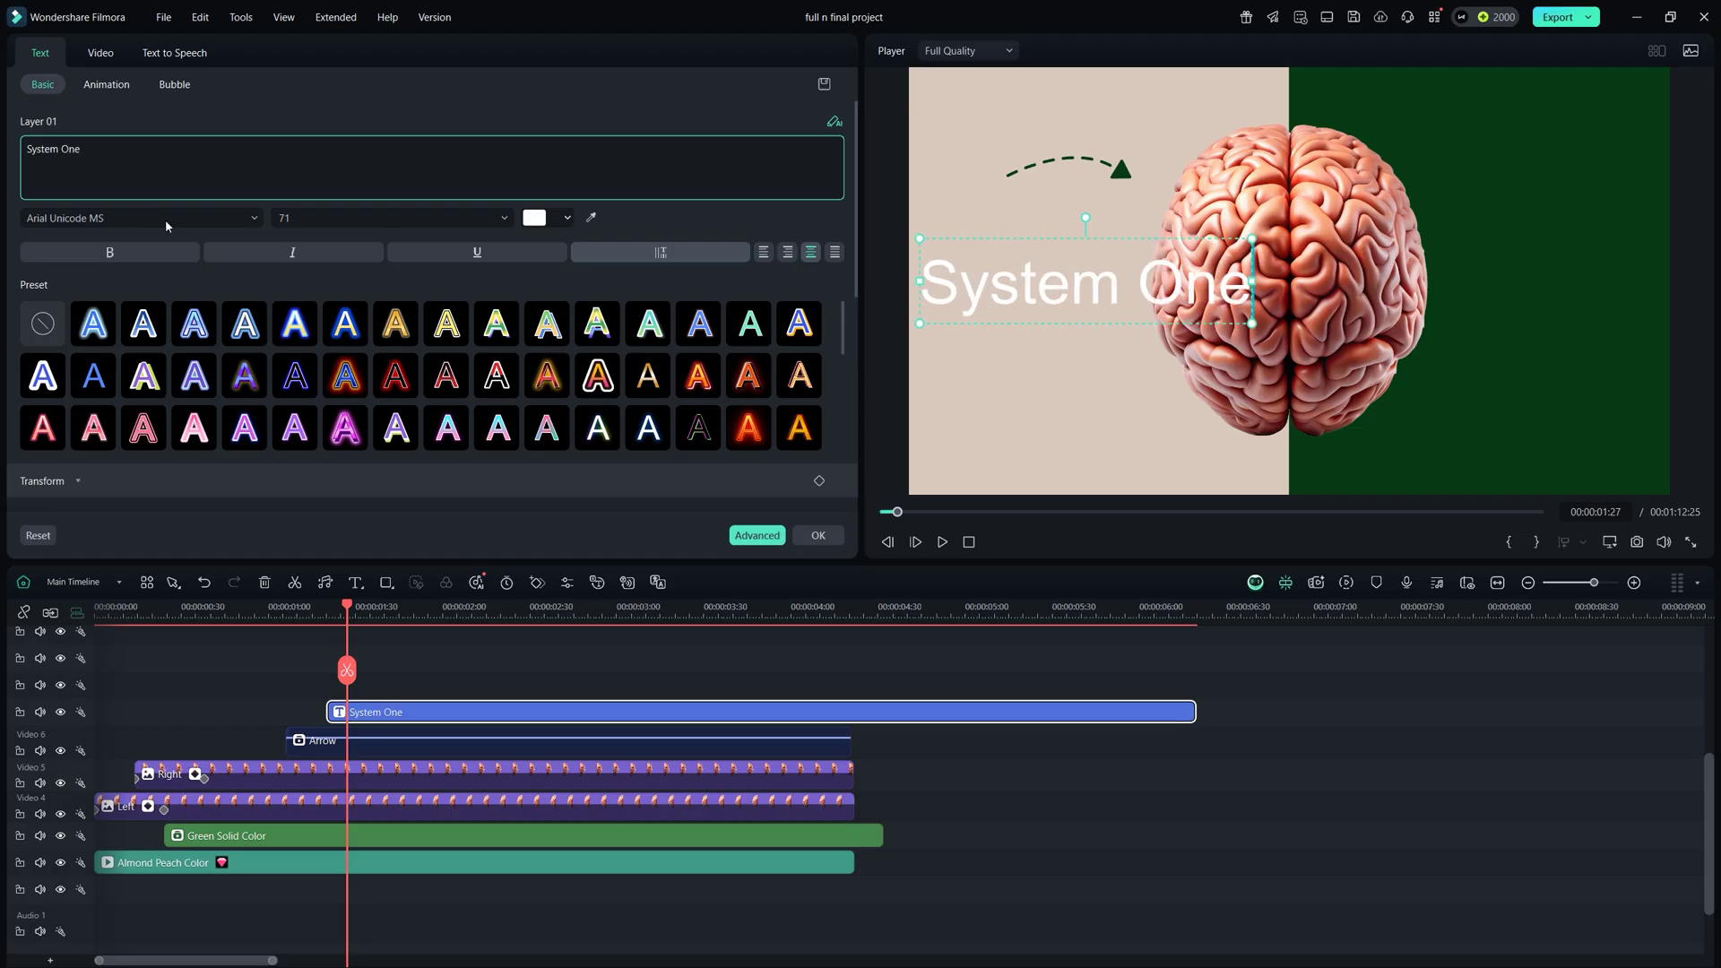
- Set System One's font to Inter SemiBold Italic in the dark green background colour
left_click(166, 224)
type("Inter")
left_click(148, 536)
left_click(567, 218)
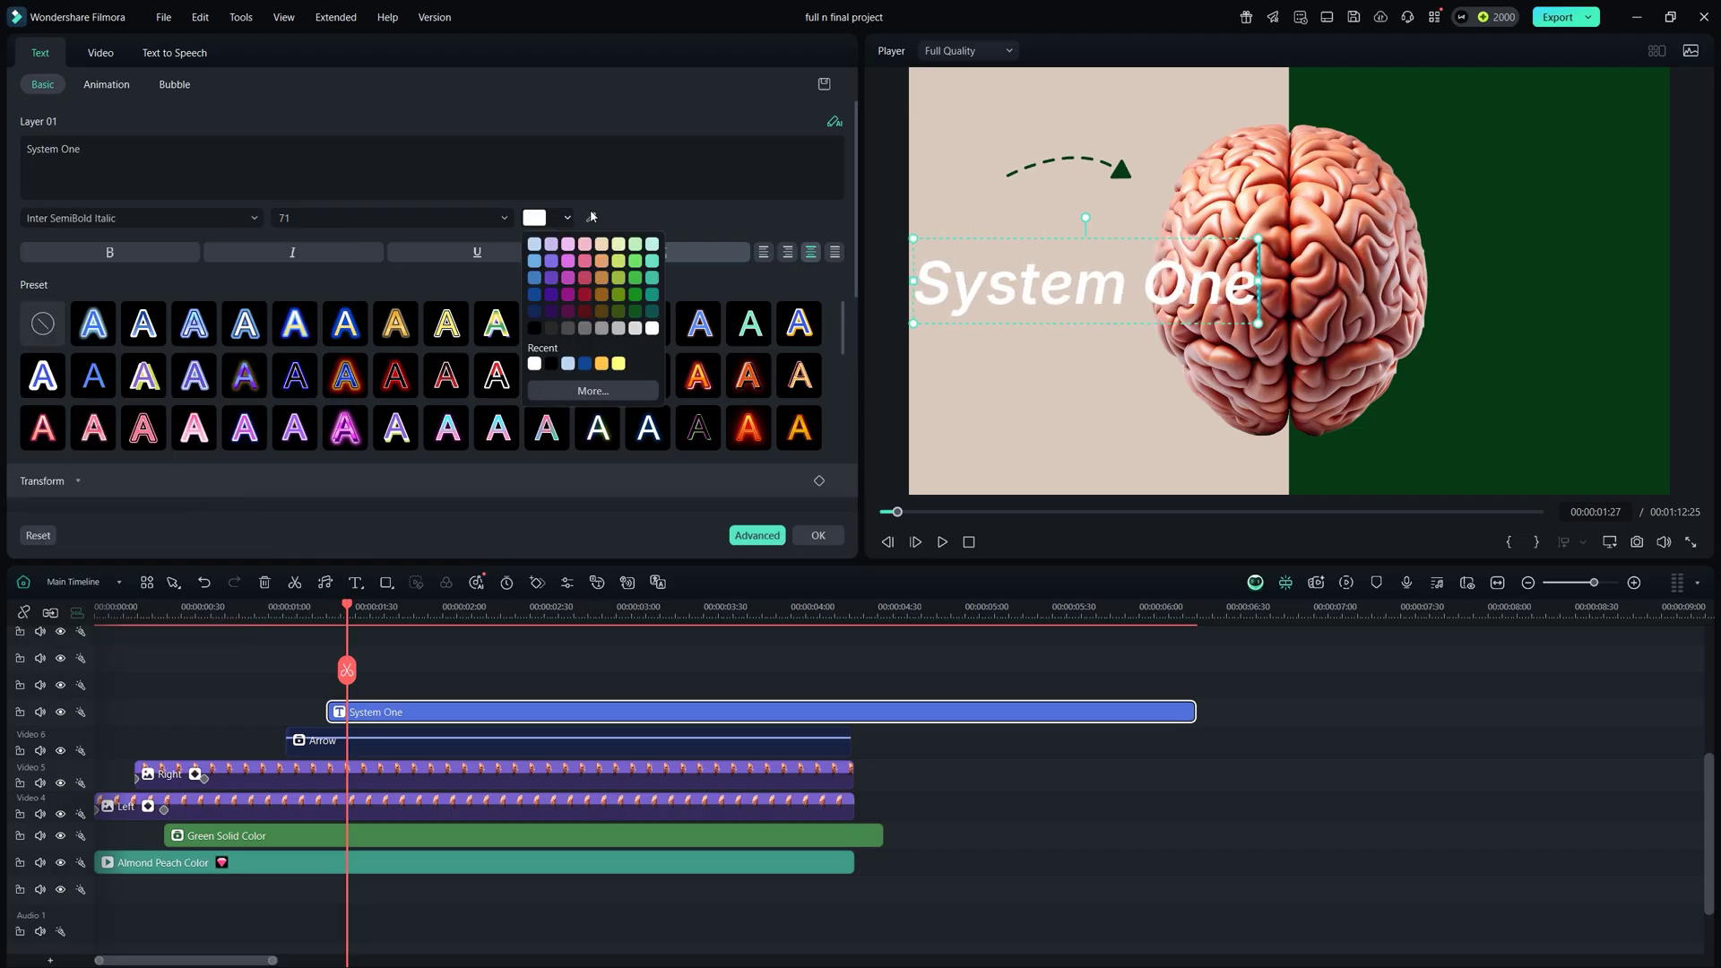
left_click(592, 216)
- Try the Raise Up entrance animation on System One, then revert to the previous one
left_click(105, 84)
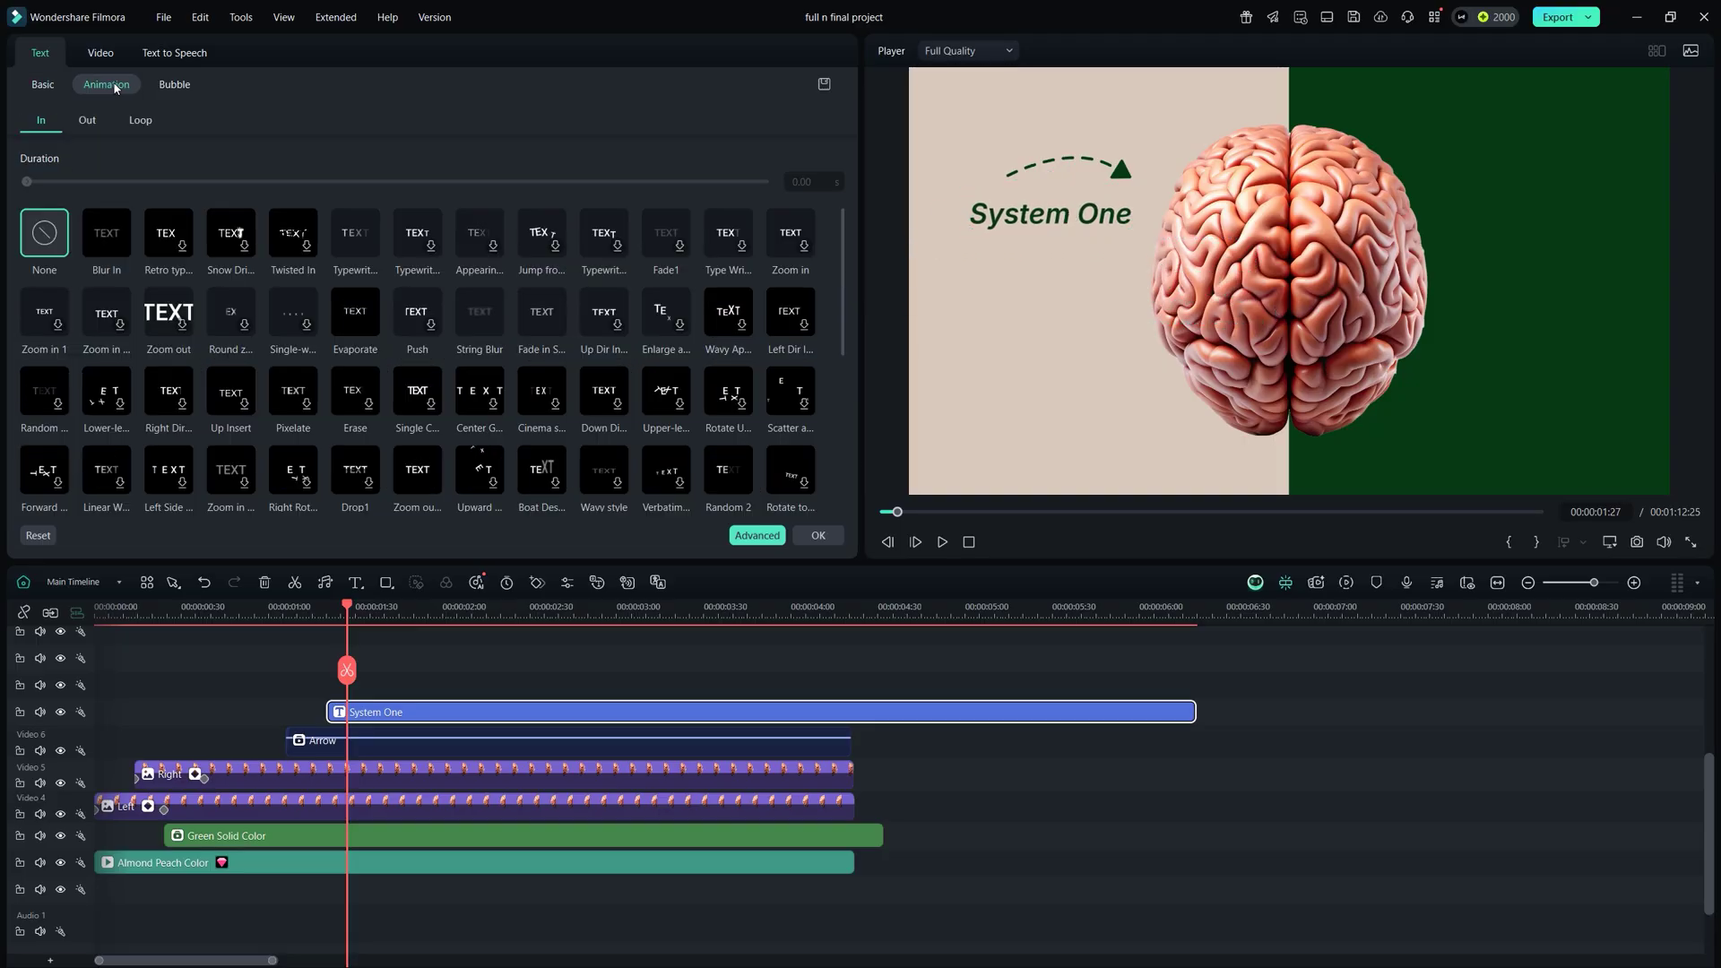
left_click_drag(843, 231, 854, 415)
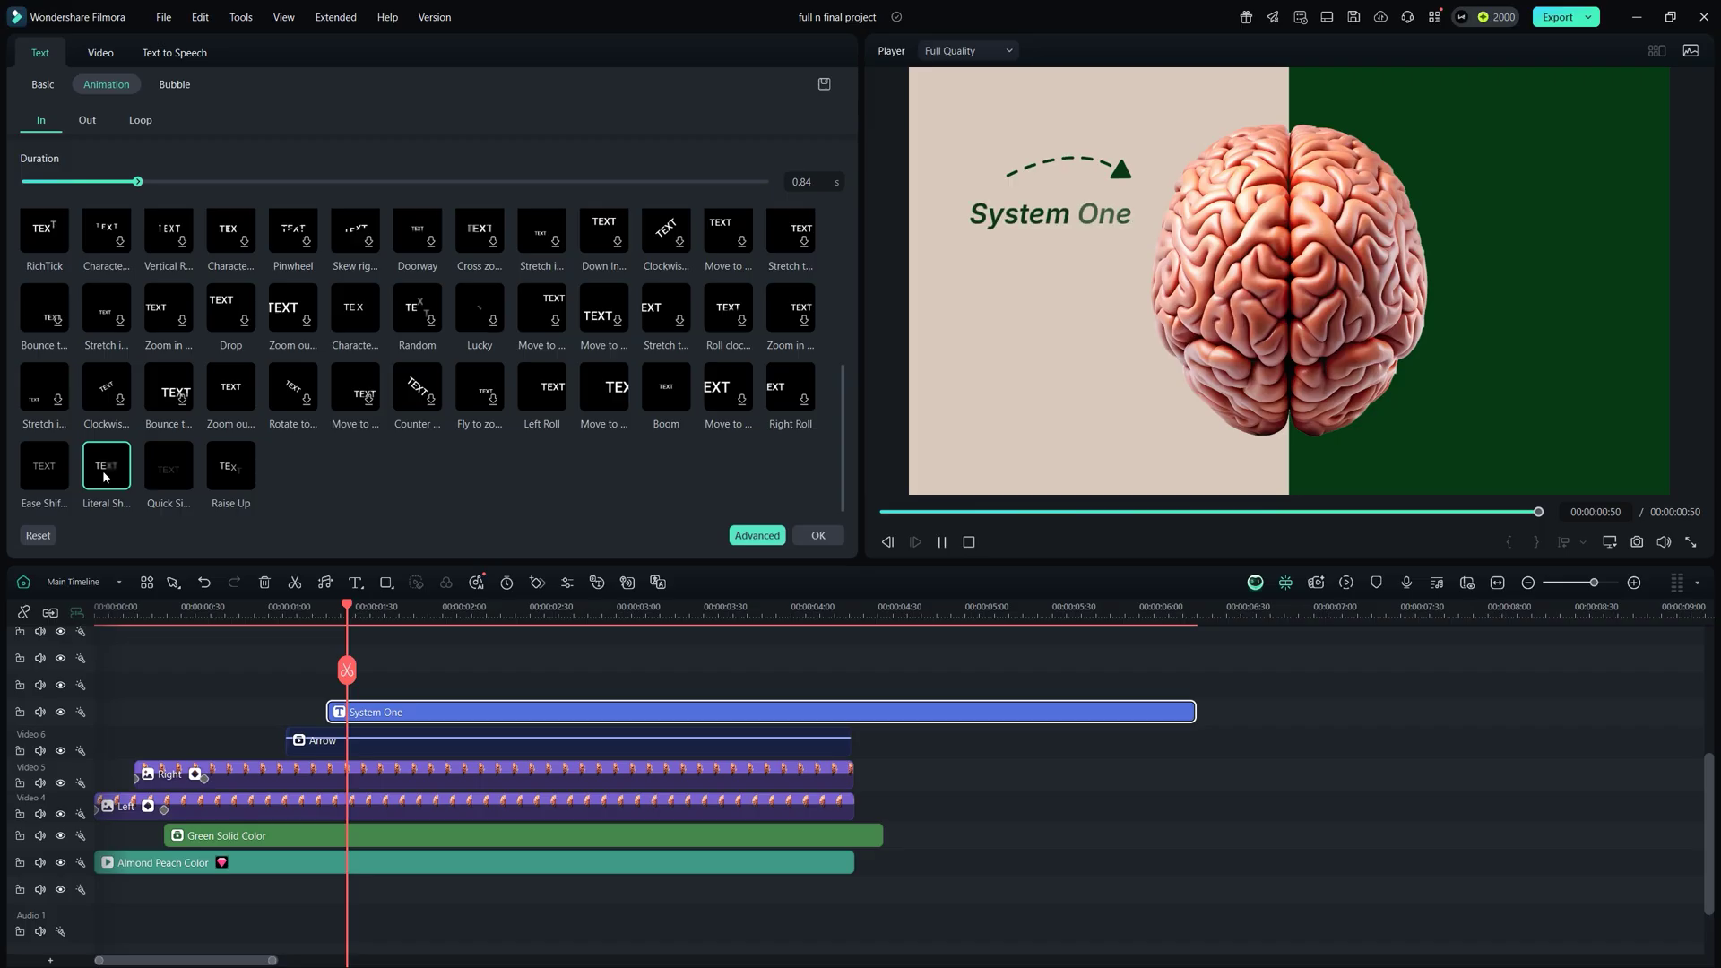
left_click(161, 468)
left_click(225, 470)
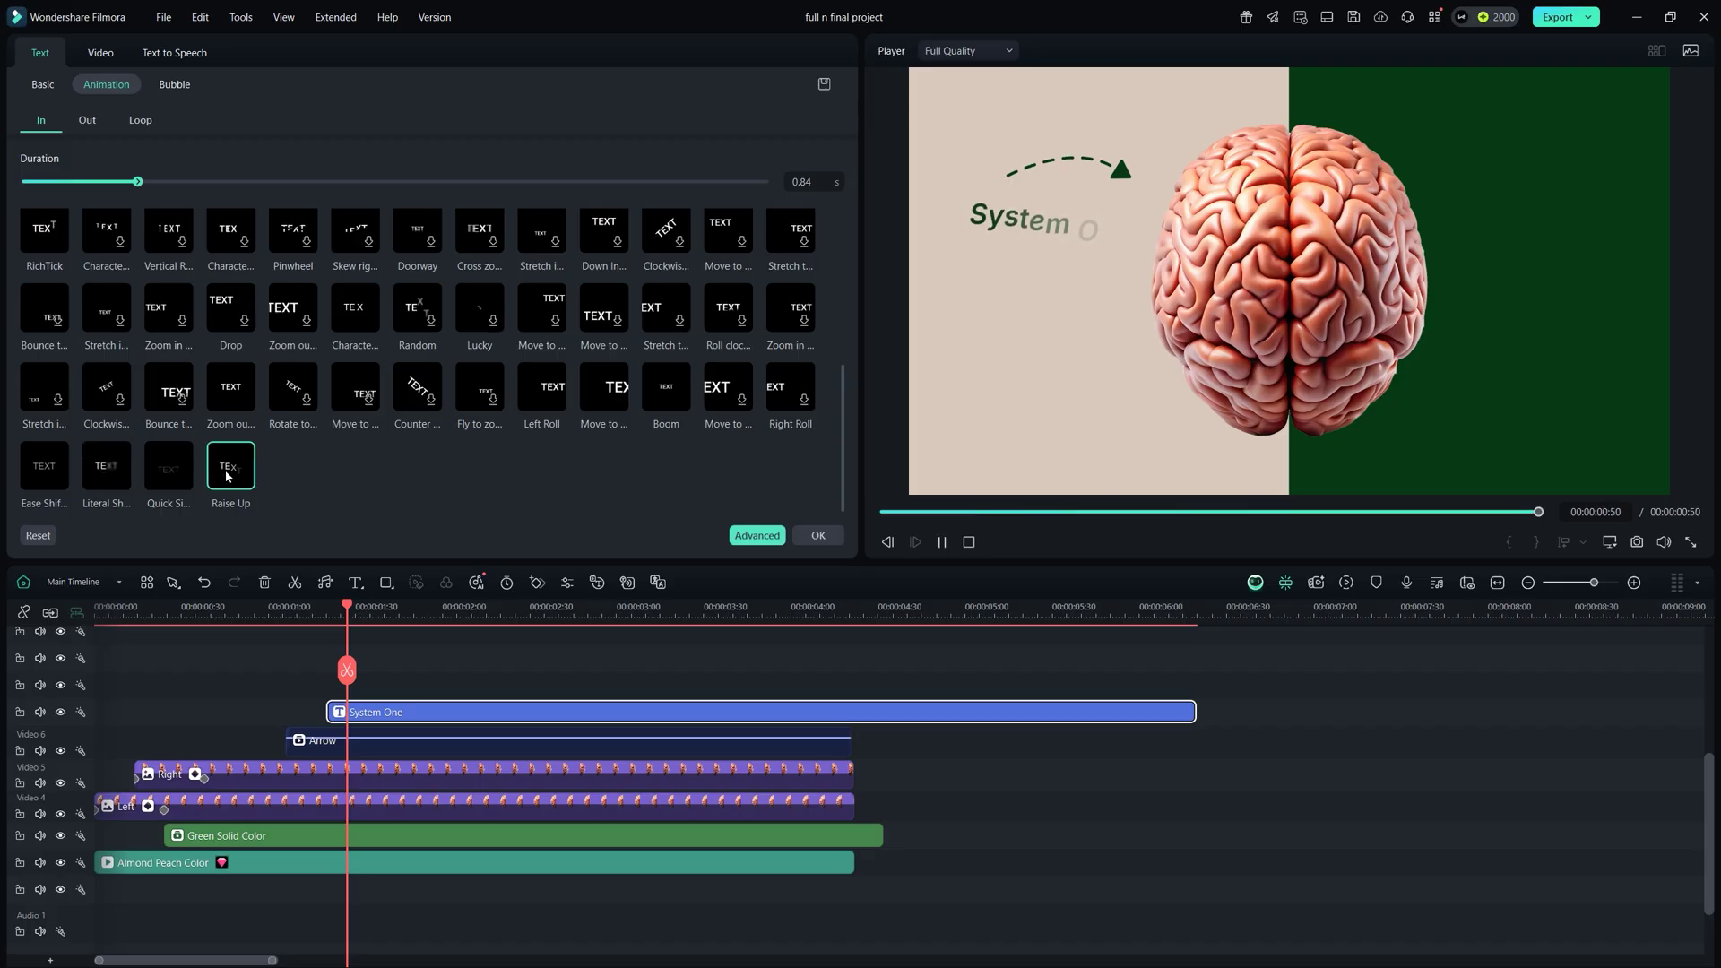
left_click(169, 475)
- Shorten System One's entrance animation duration in advanced editing and stop playback
left_click(754, 534)
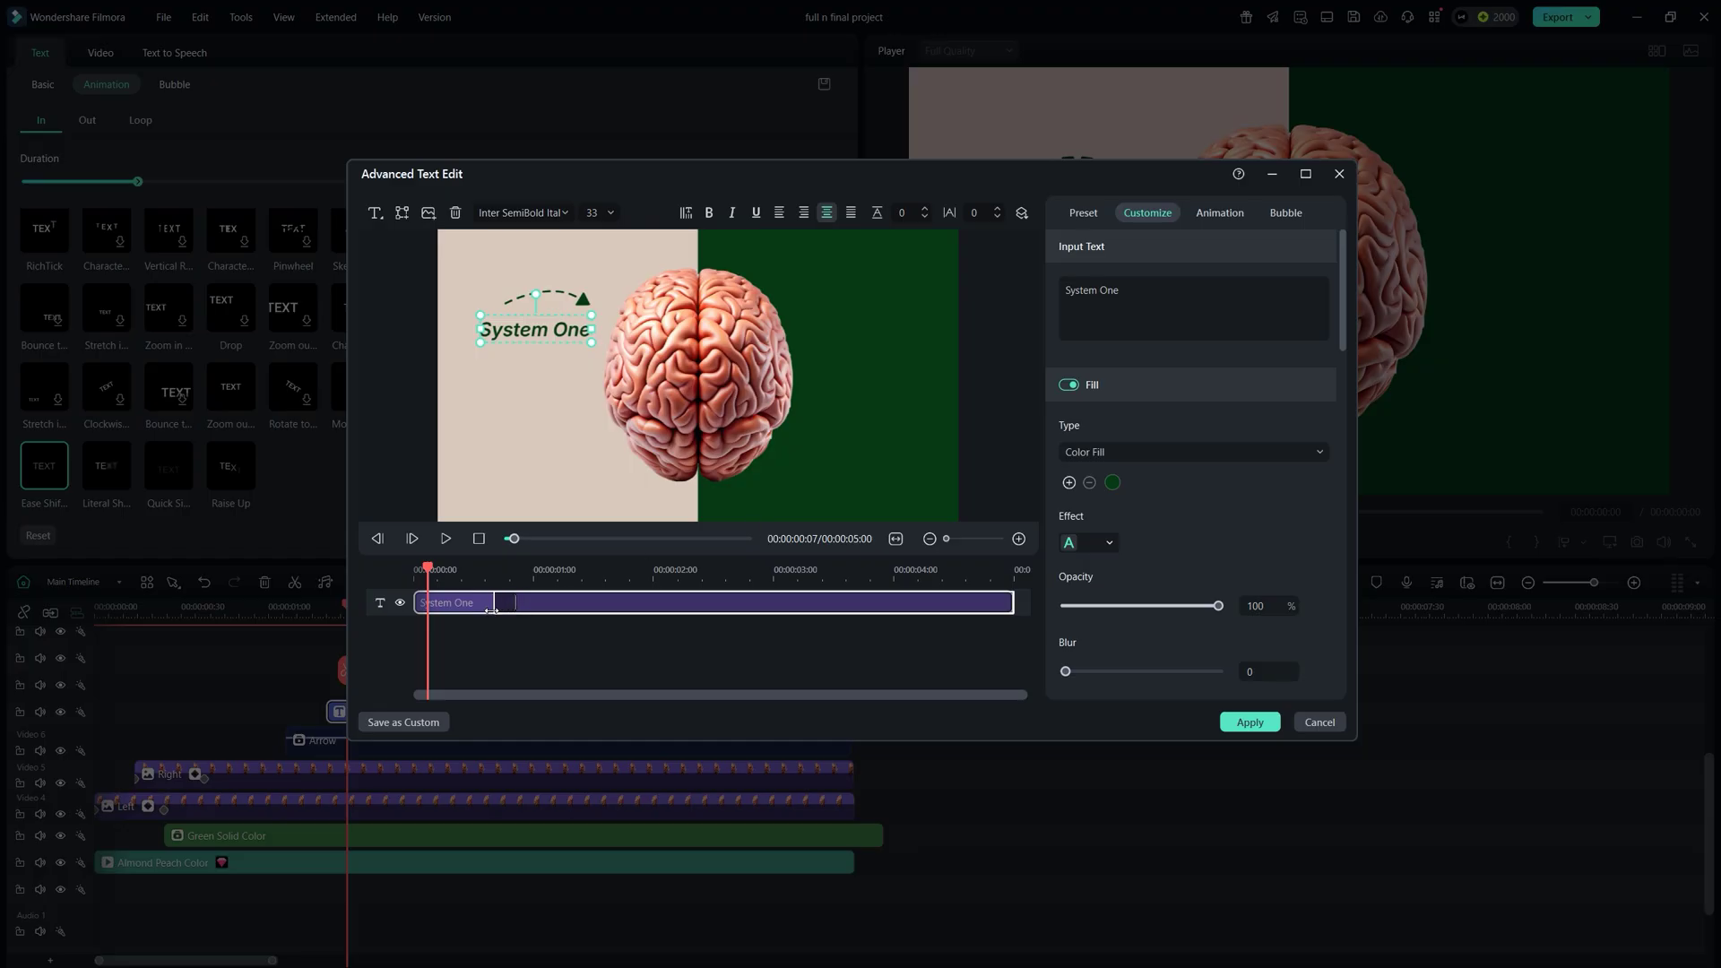
left_click_drag(491, 611, 490, 611)
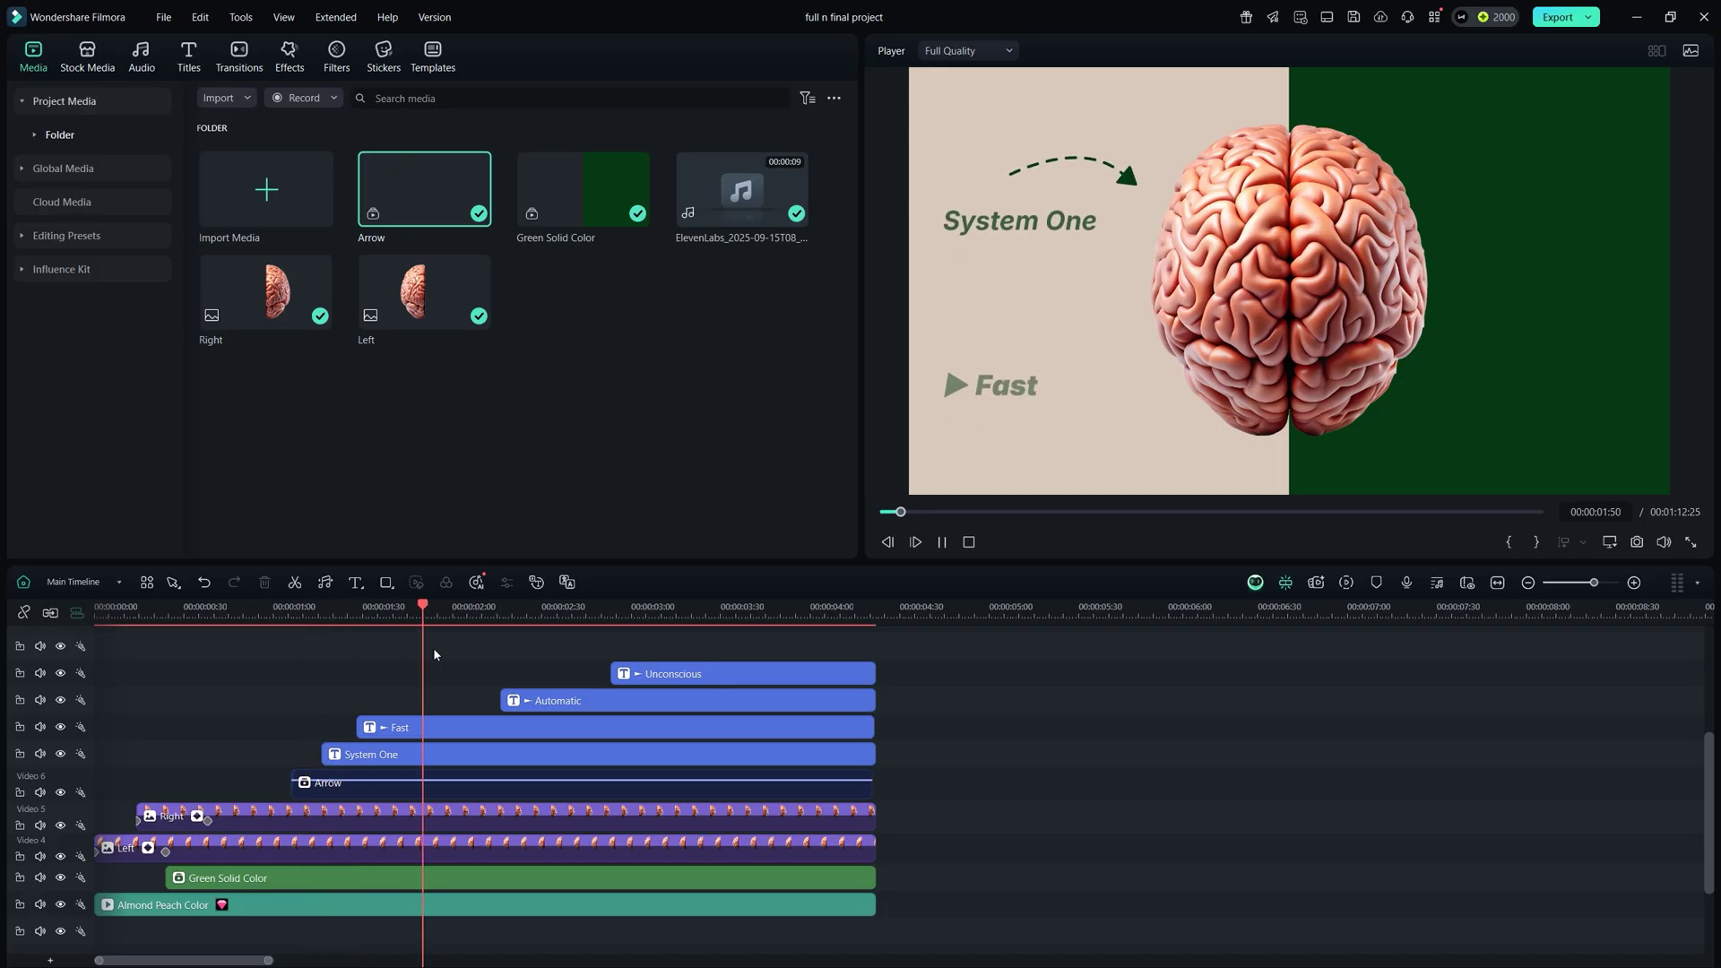
key("space")
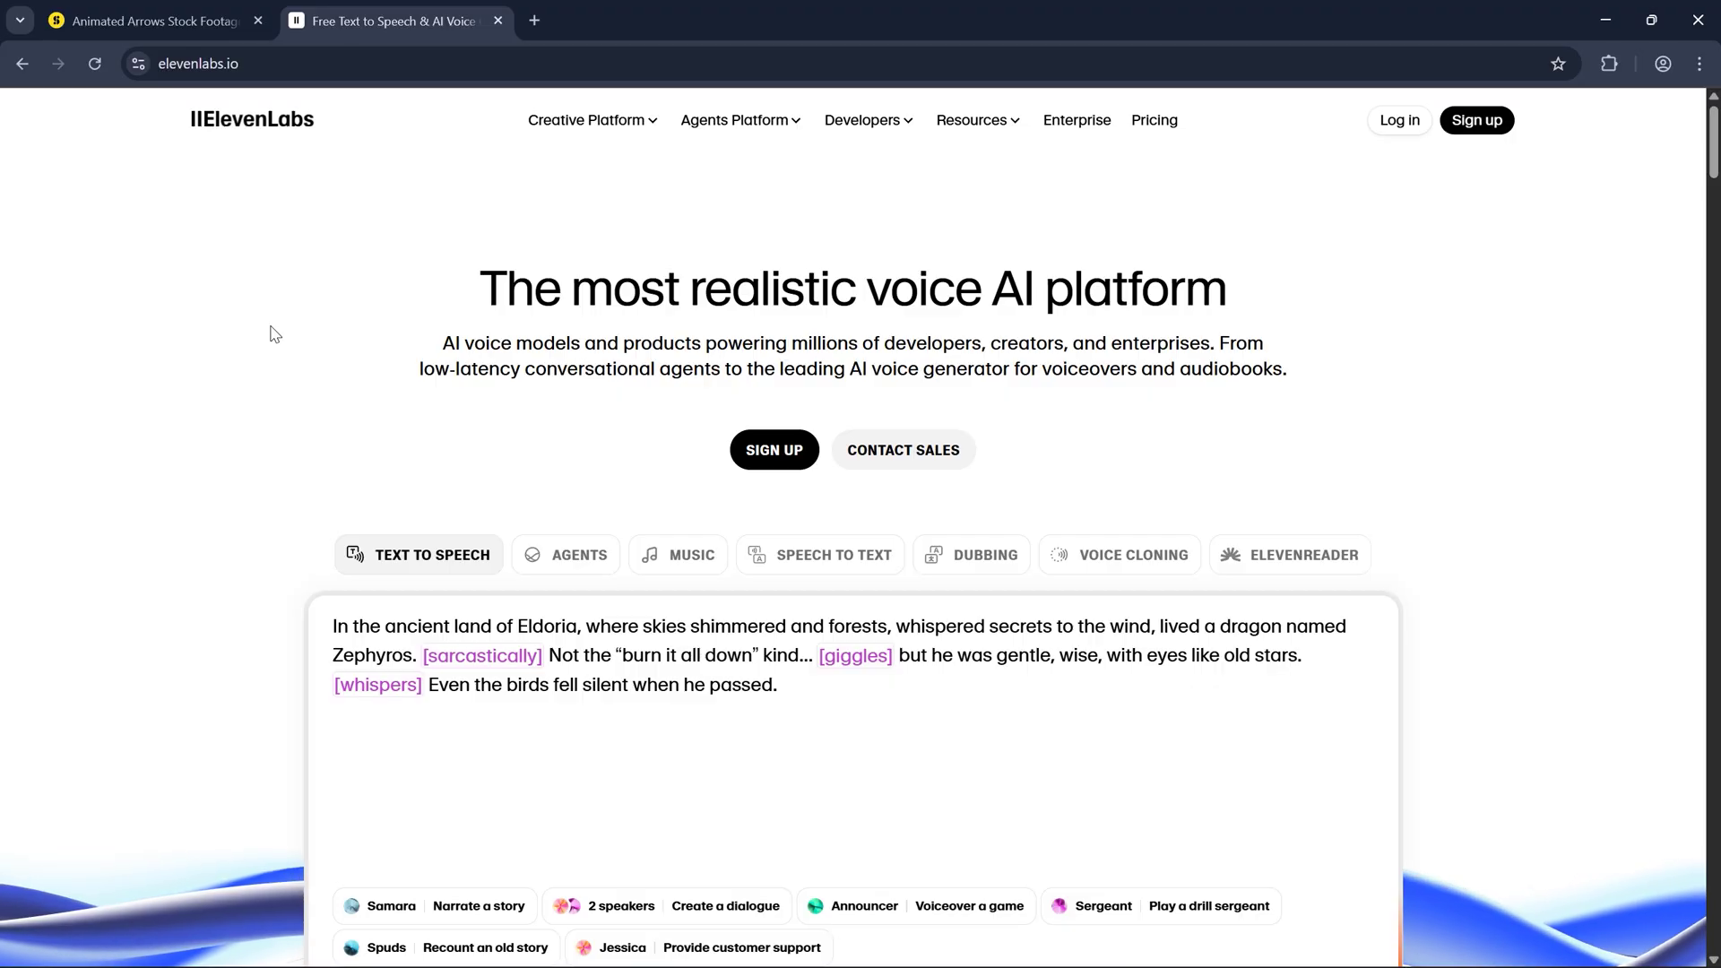
- Highlight the Free plan's 10k credits/month on the ElevenLabs Pricing page
left_click_drag(274, 464, 426, 473)
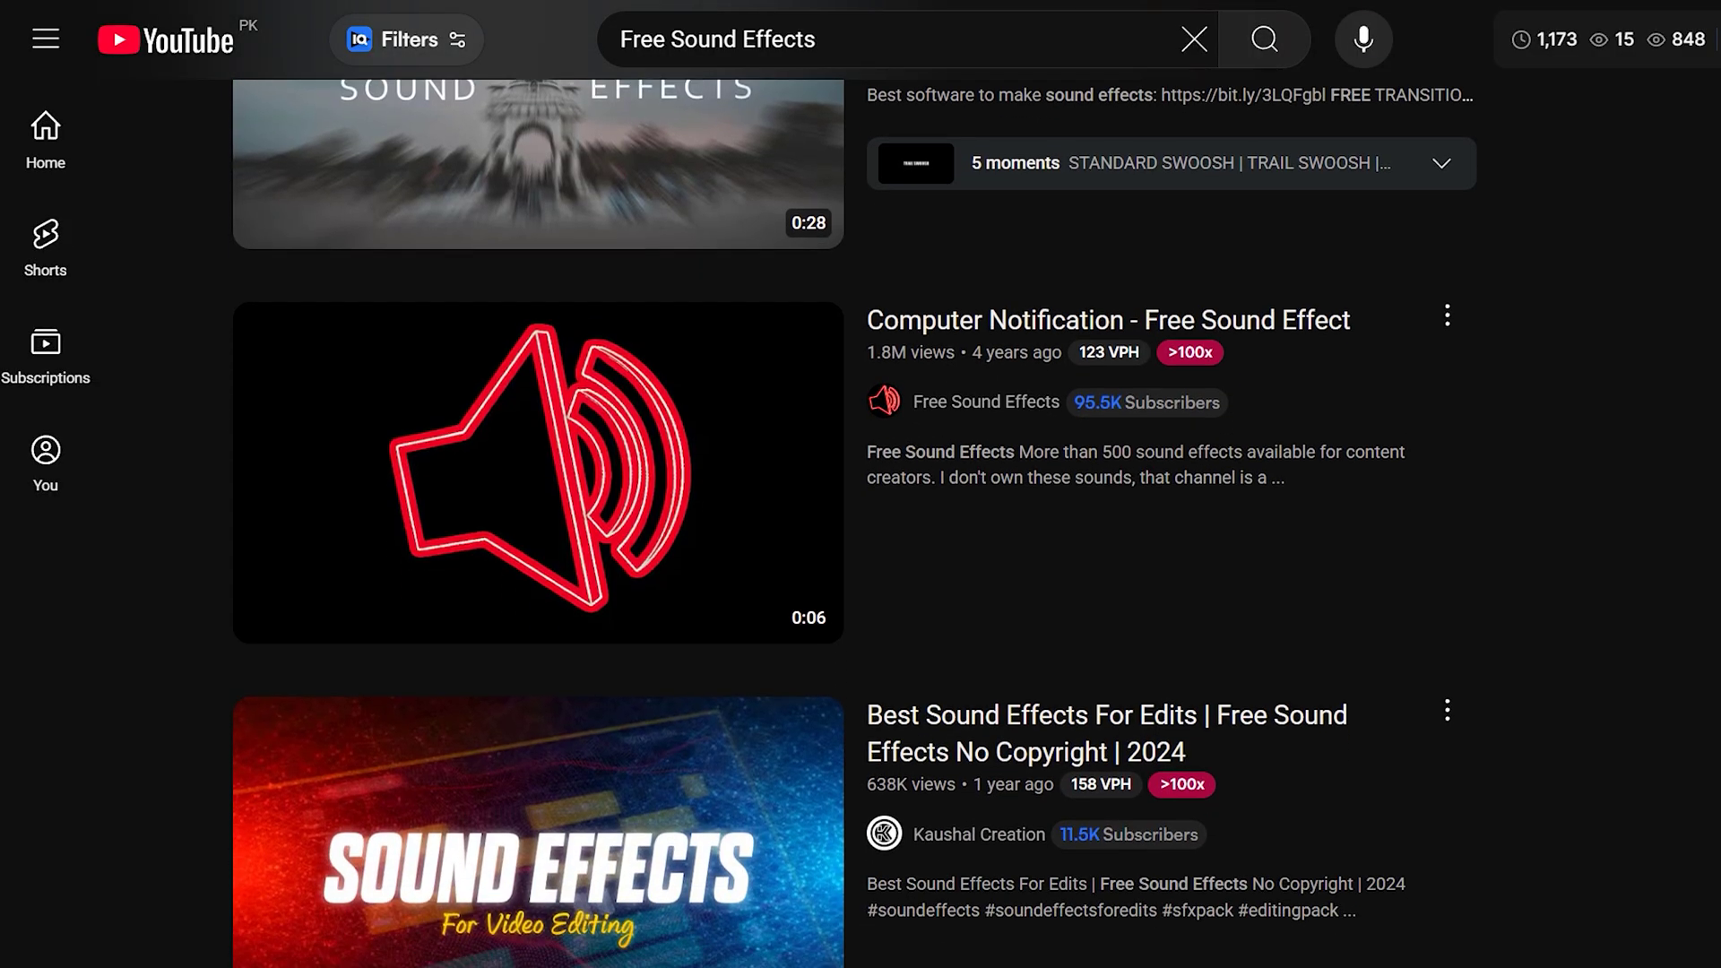
- Scroll through the free music tracks listed in YouTube's Audio Library
scroll(854, 523, "down", 4)
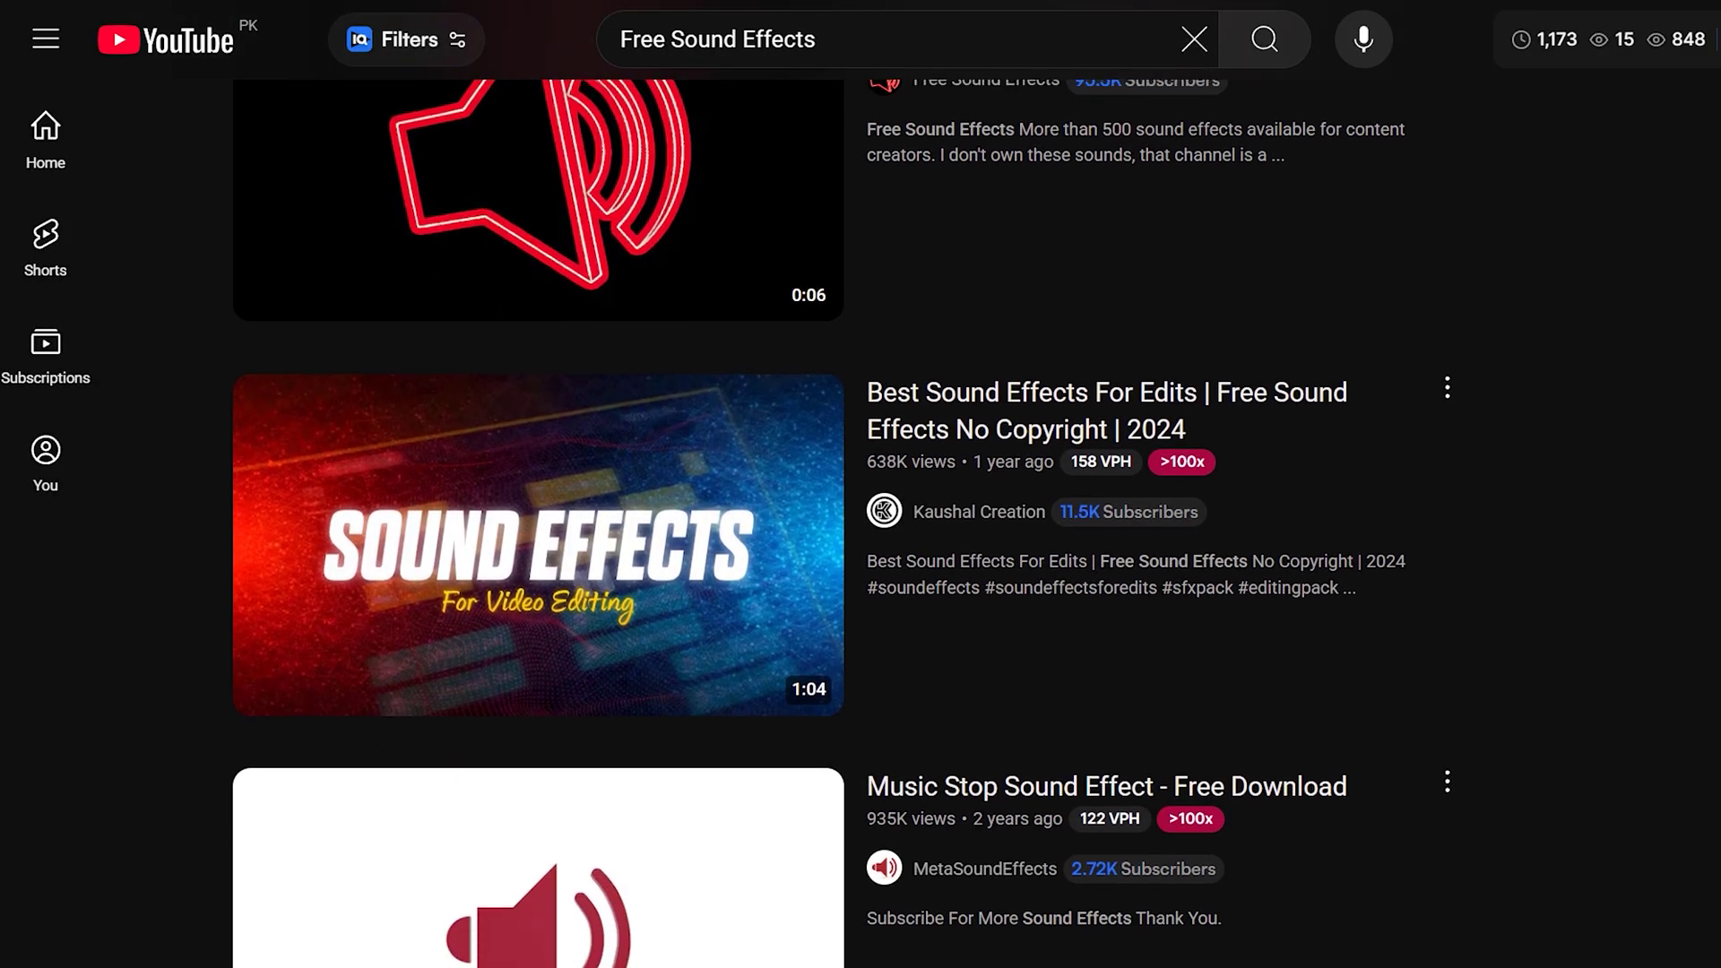
scroll(853, 522, "down", 5)
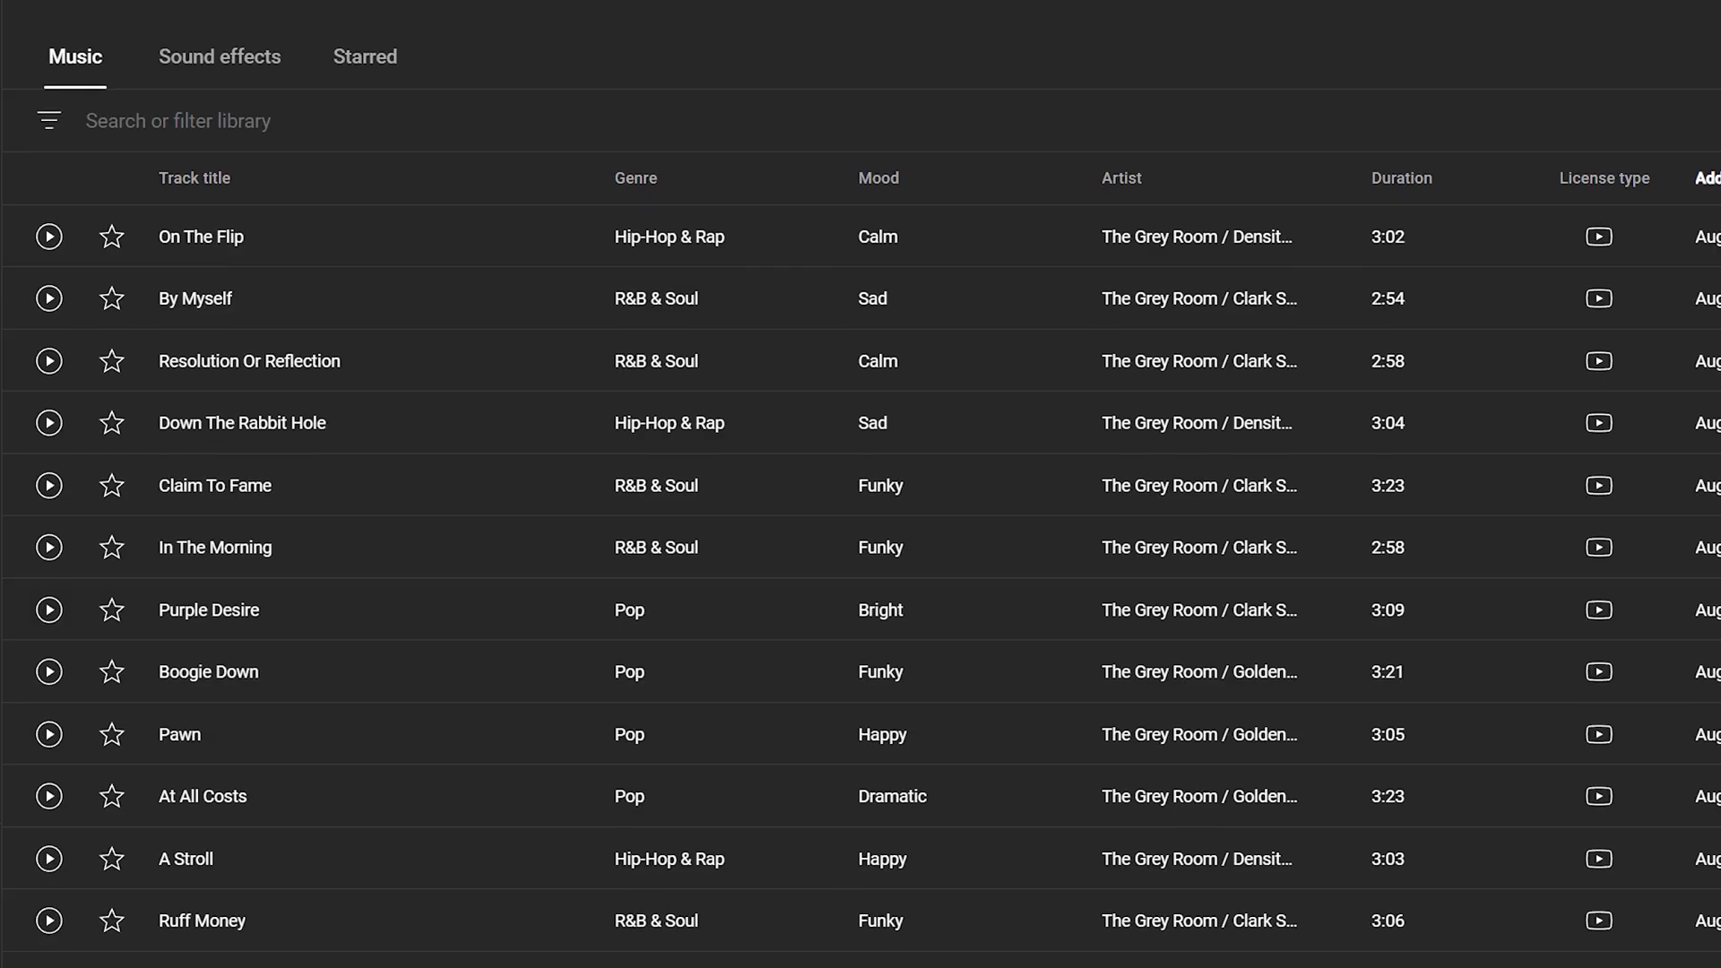
scroll(860, 538, "down", 3)
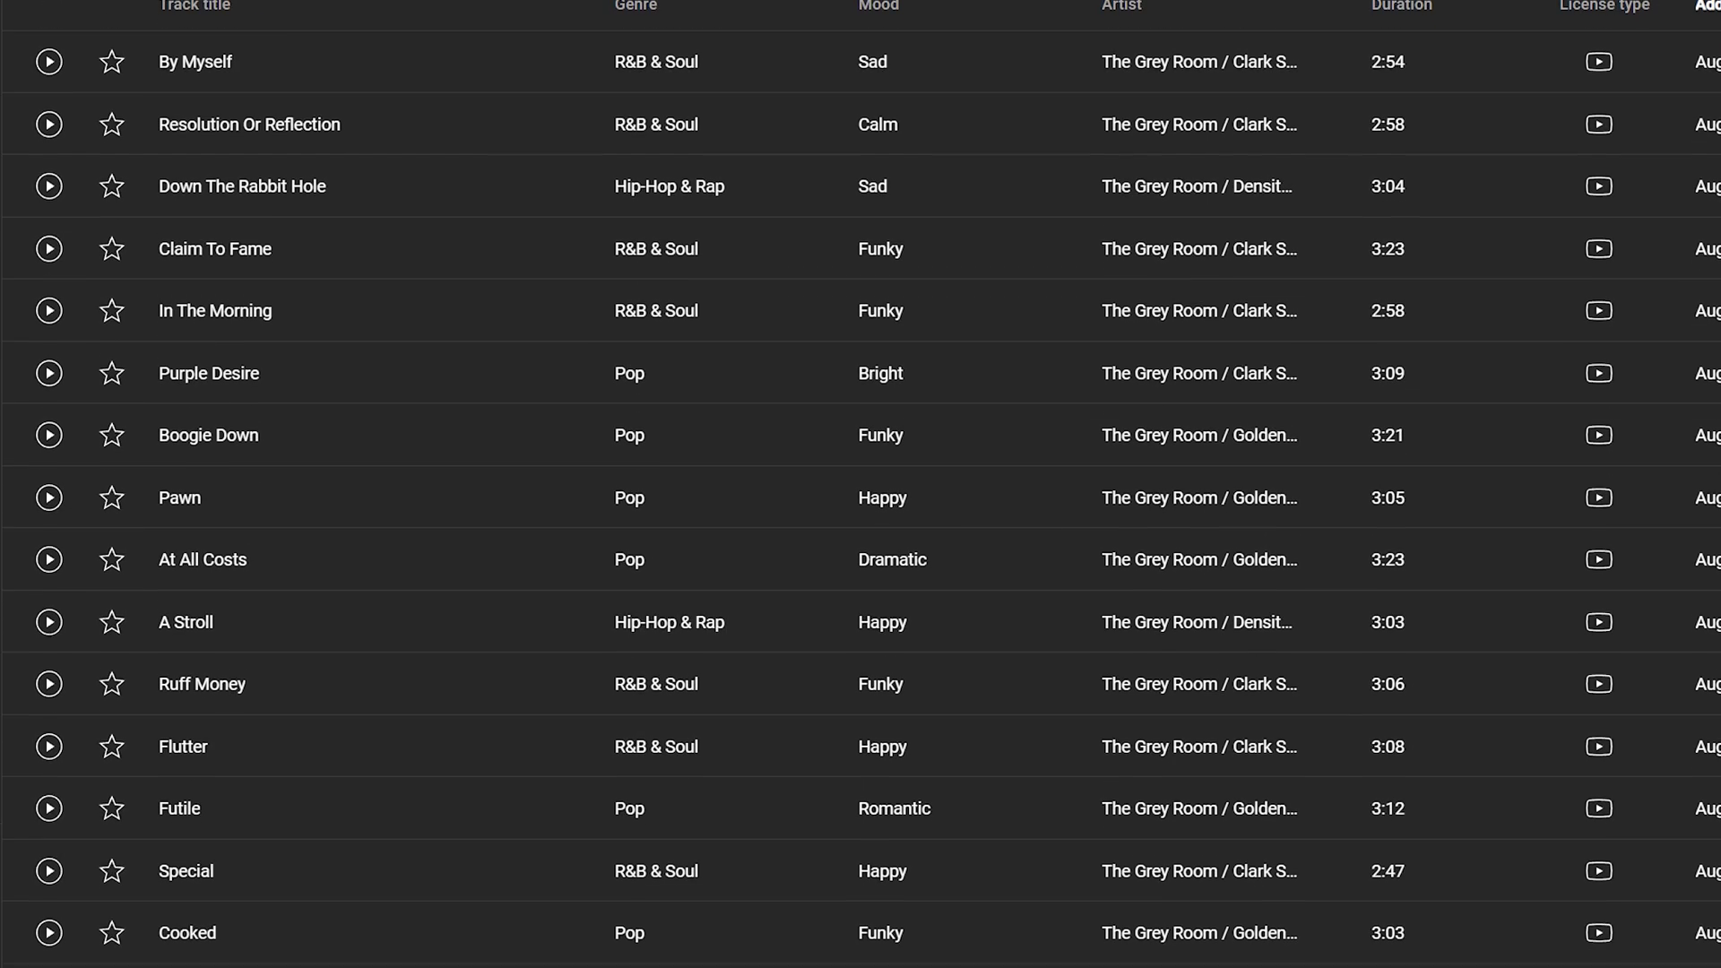
scroll(861, 502, "down", 4)
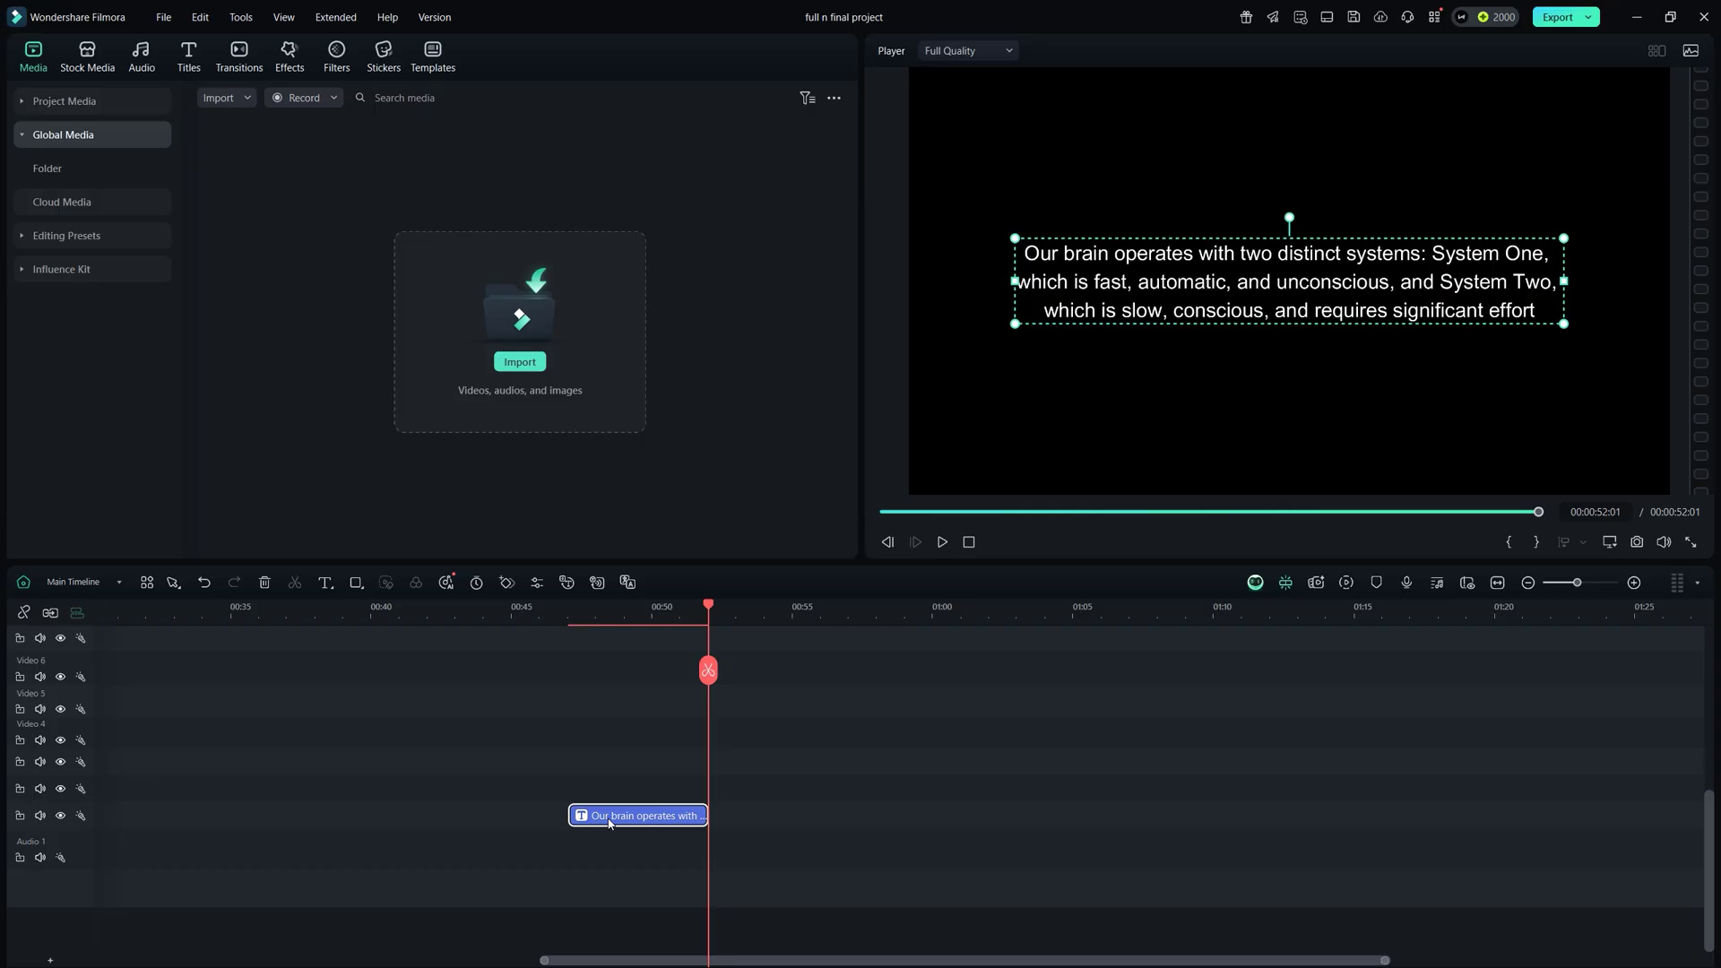
- Open Text to Speech for the brain's-two-systems narration clip and browse the voice list
left_click(597, 583)
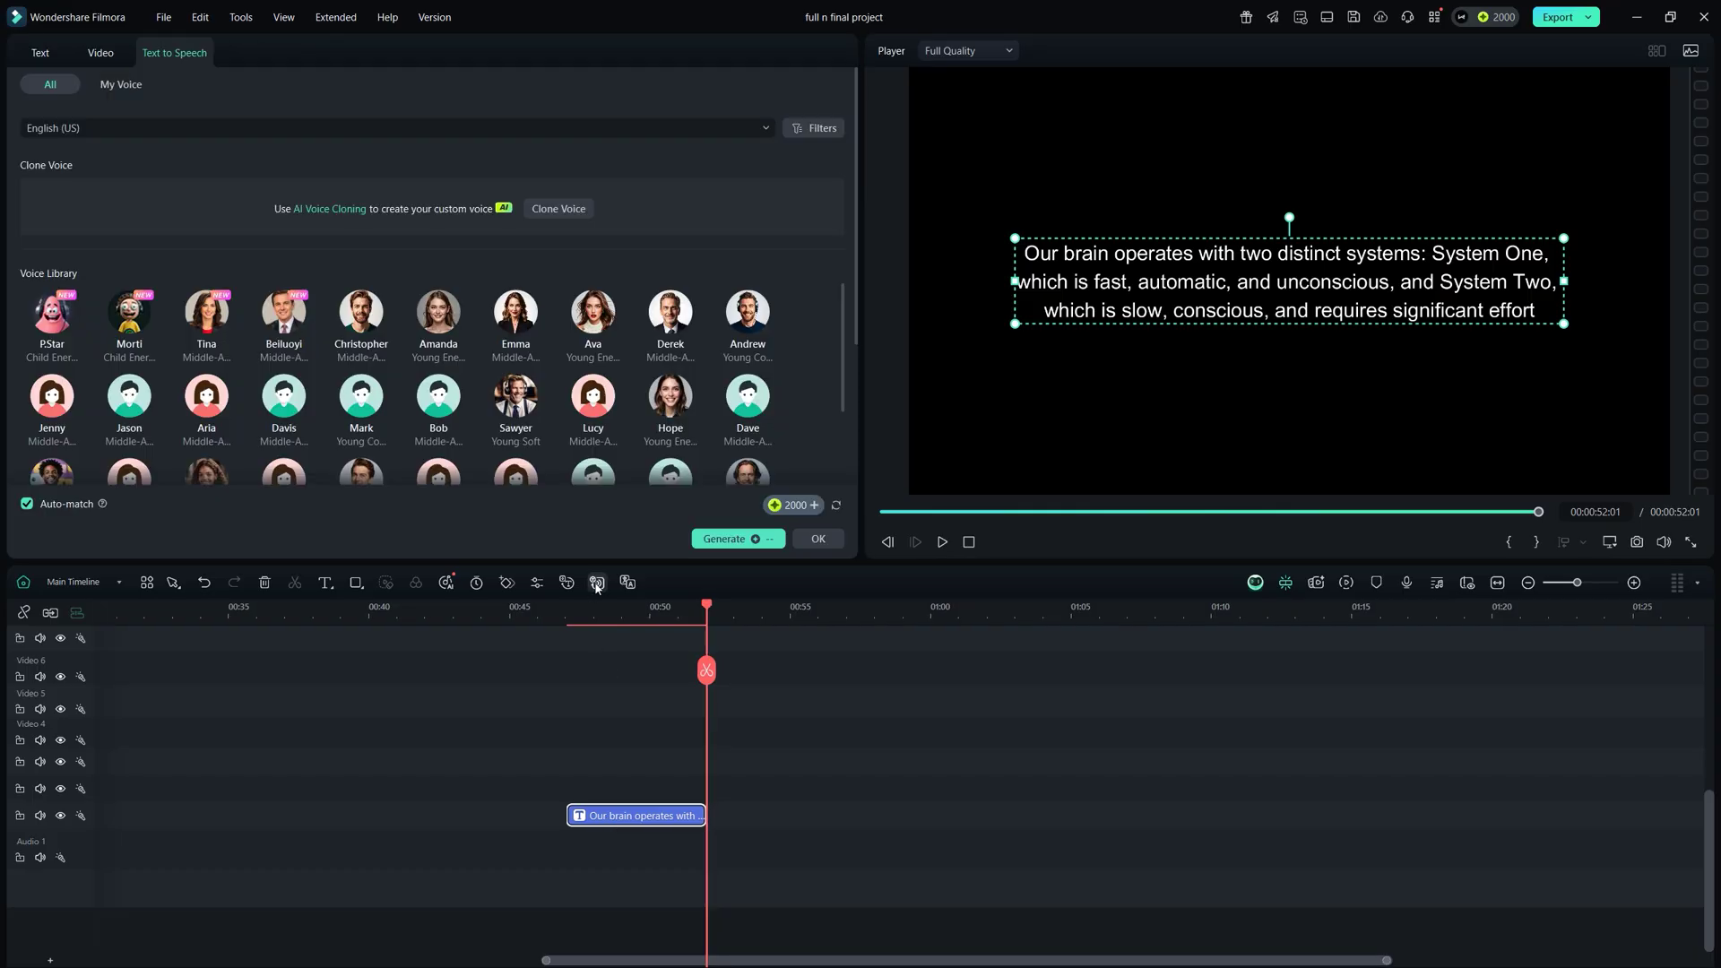
scroll(846, 276, "down", 3)
scroll(845, 276, "up", 5)
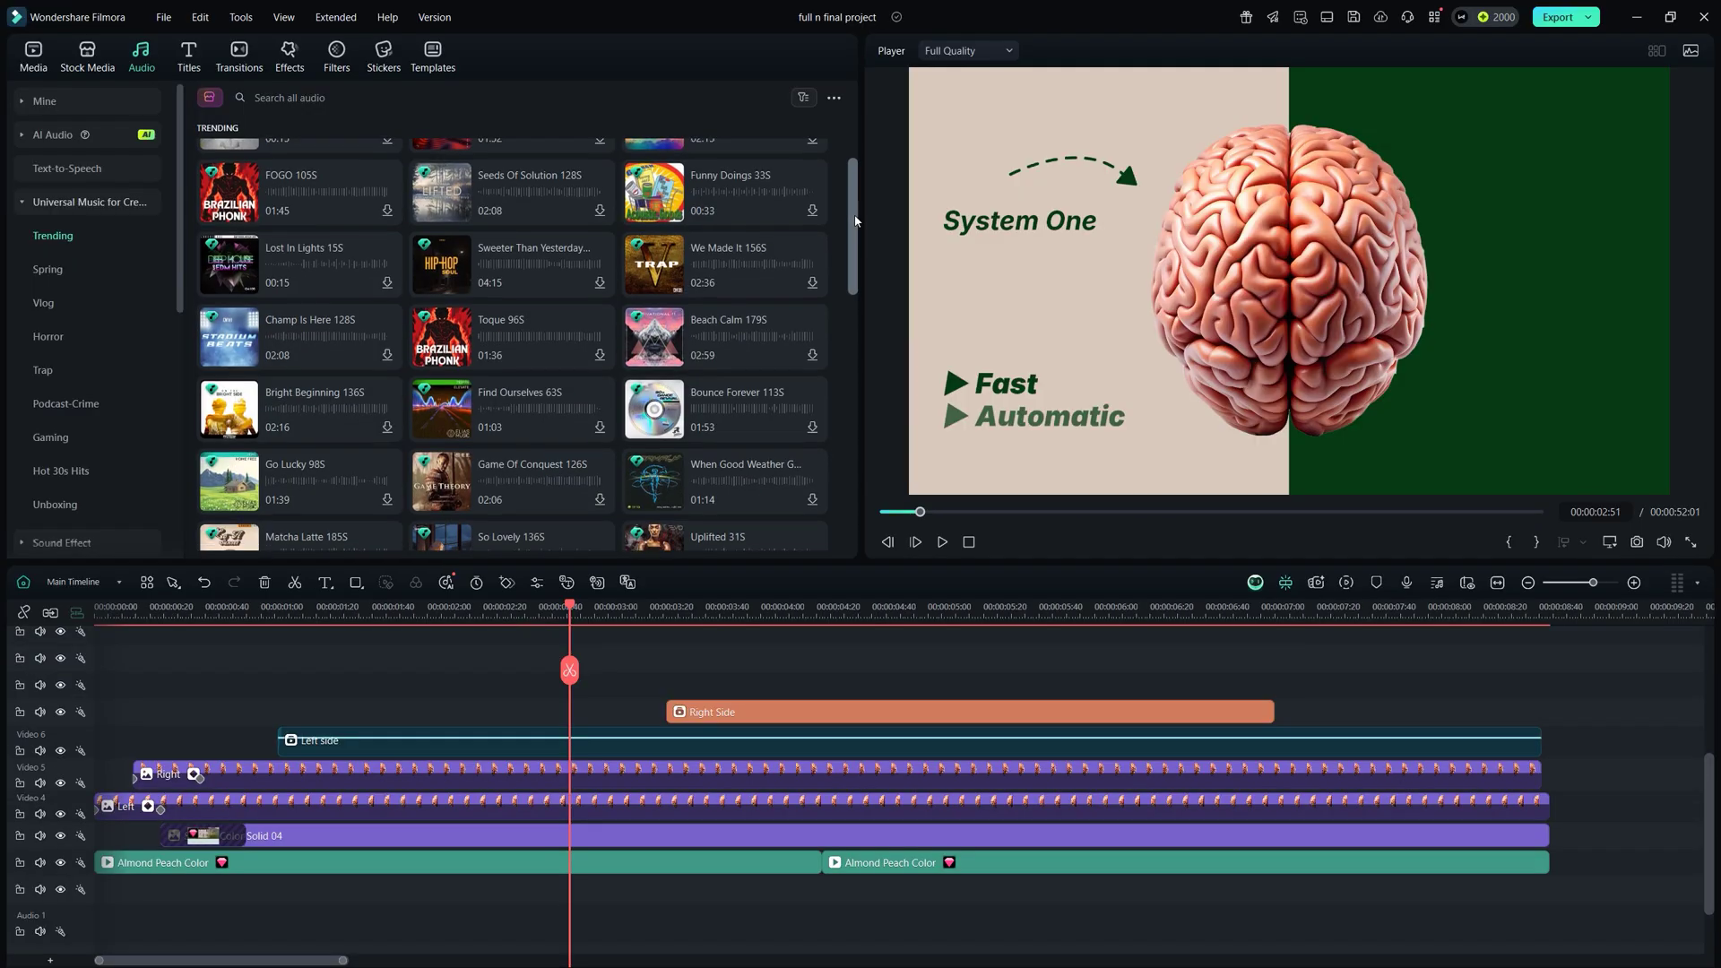
- Browse AI Music's mood, theme and genre tags, then show the trending sound effects
scroll(855, 272, "down", 5)
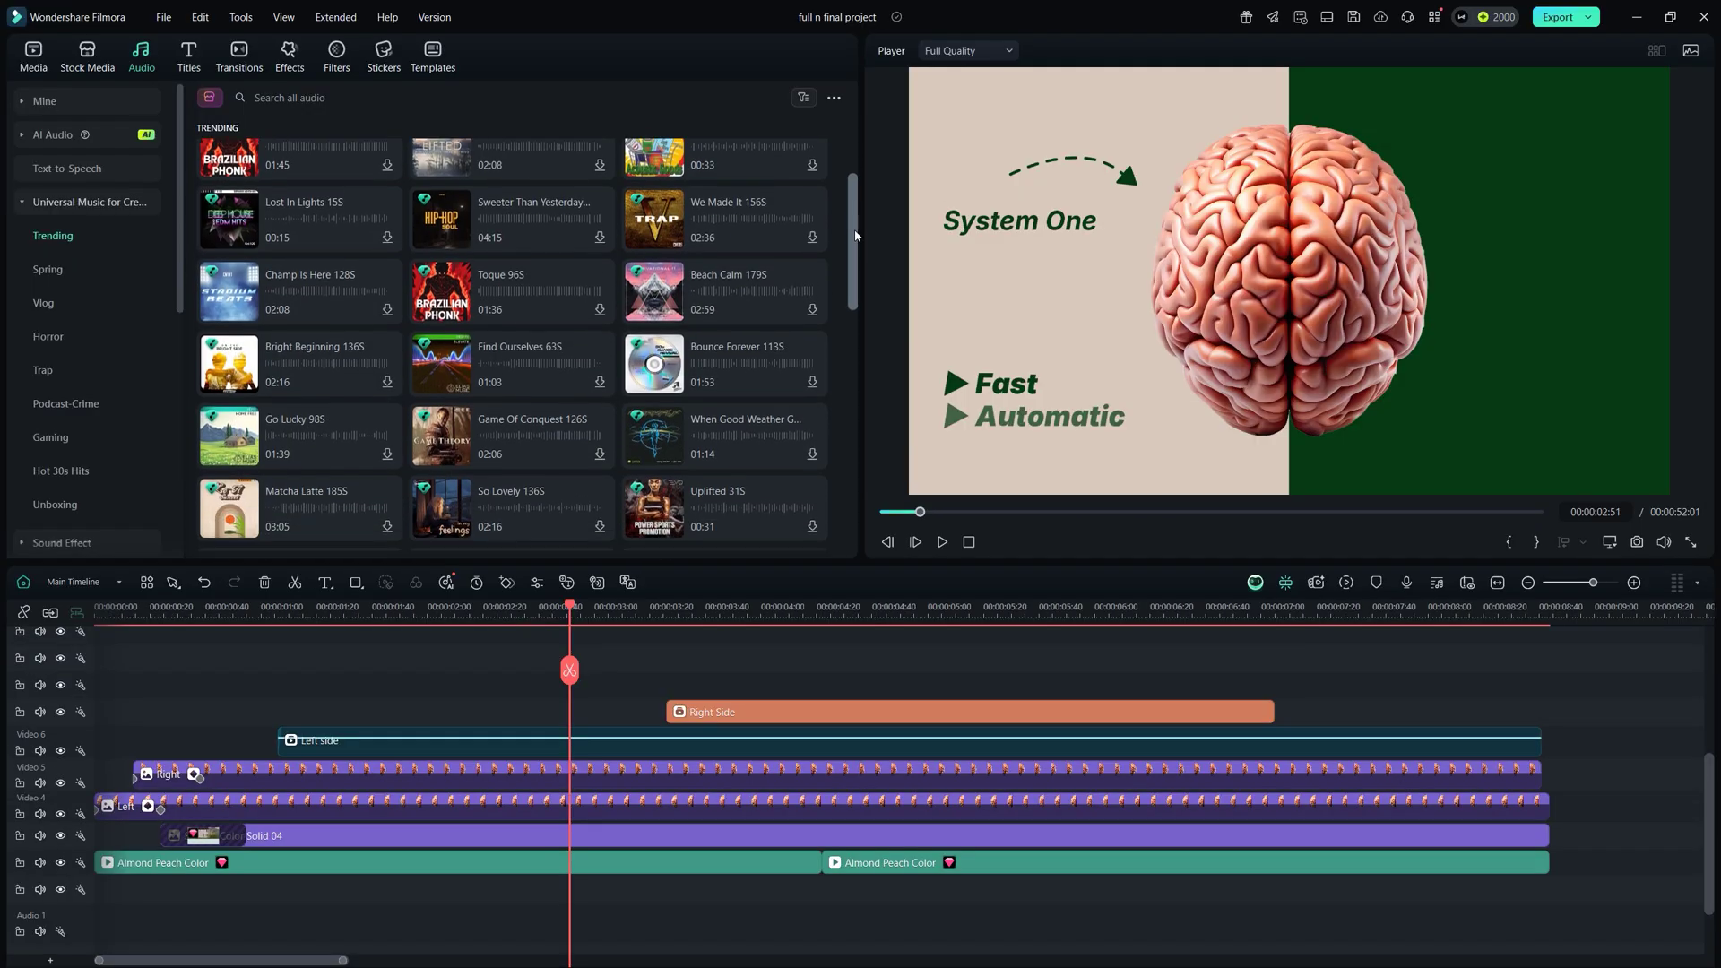
left_click_drag(854, 271, 852, 376)
left_click(52, 134)
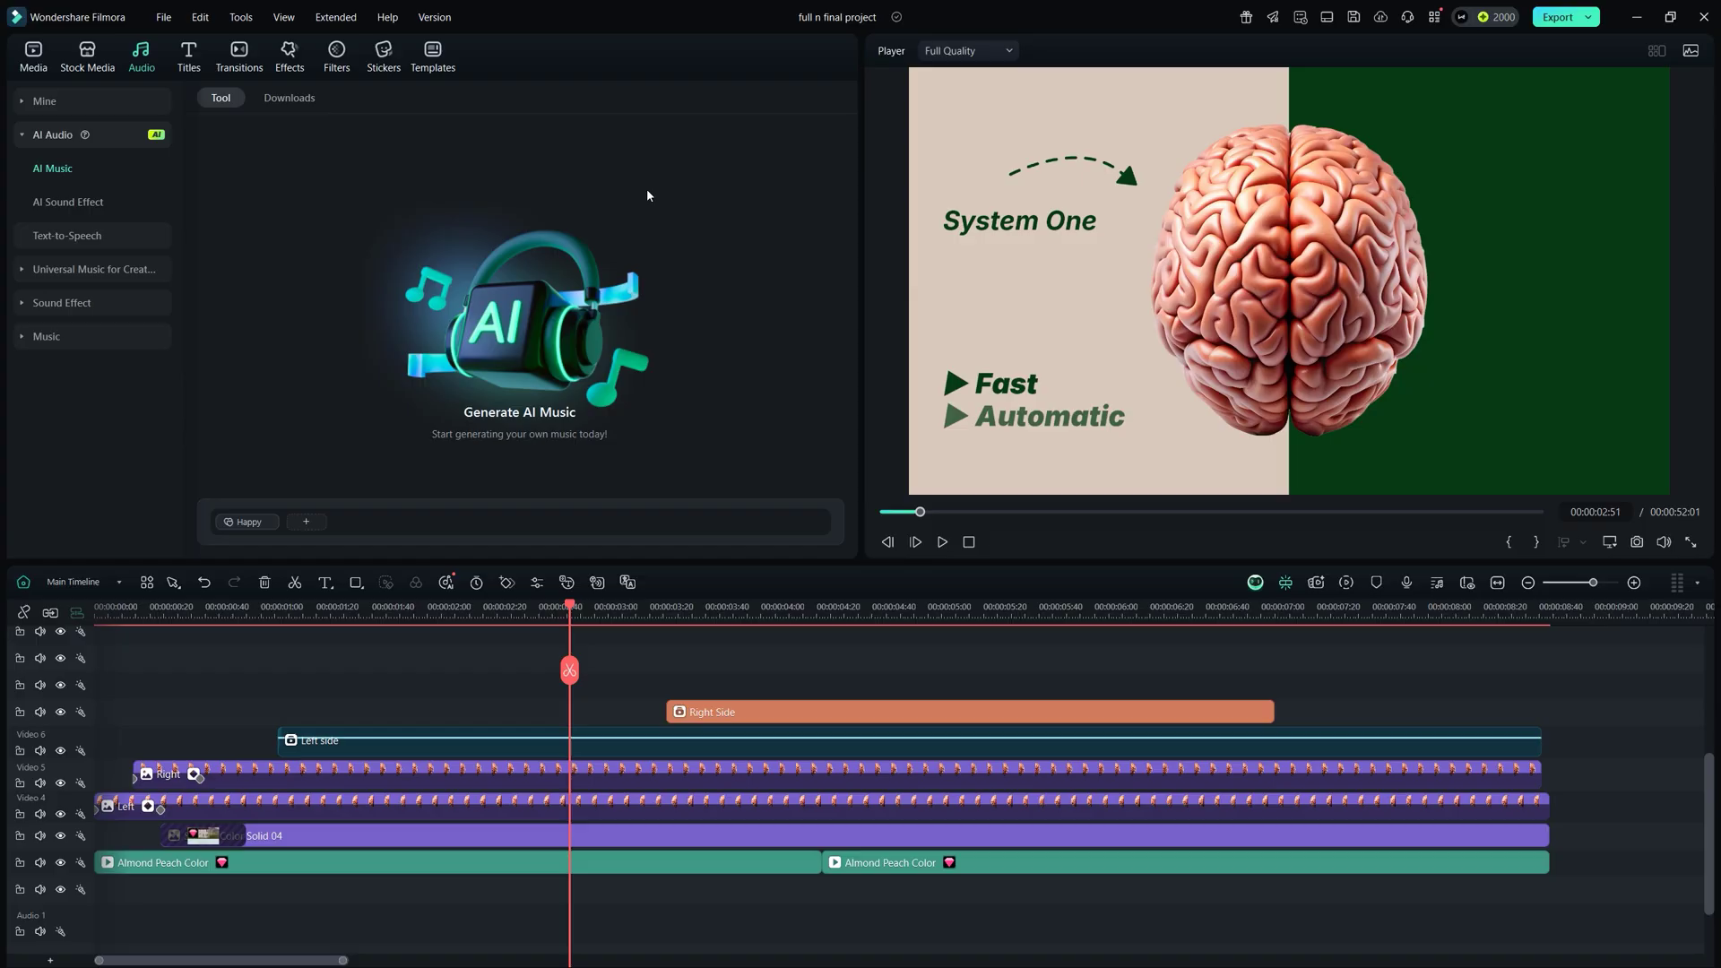
left_click(306, 522)
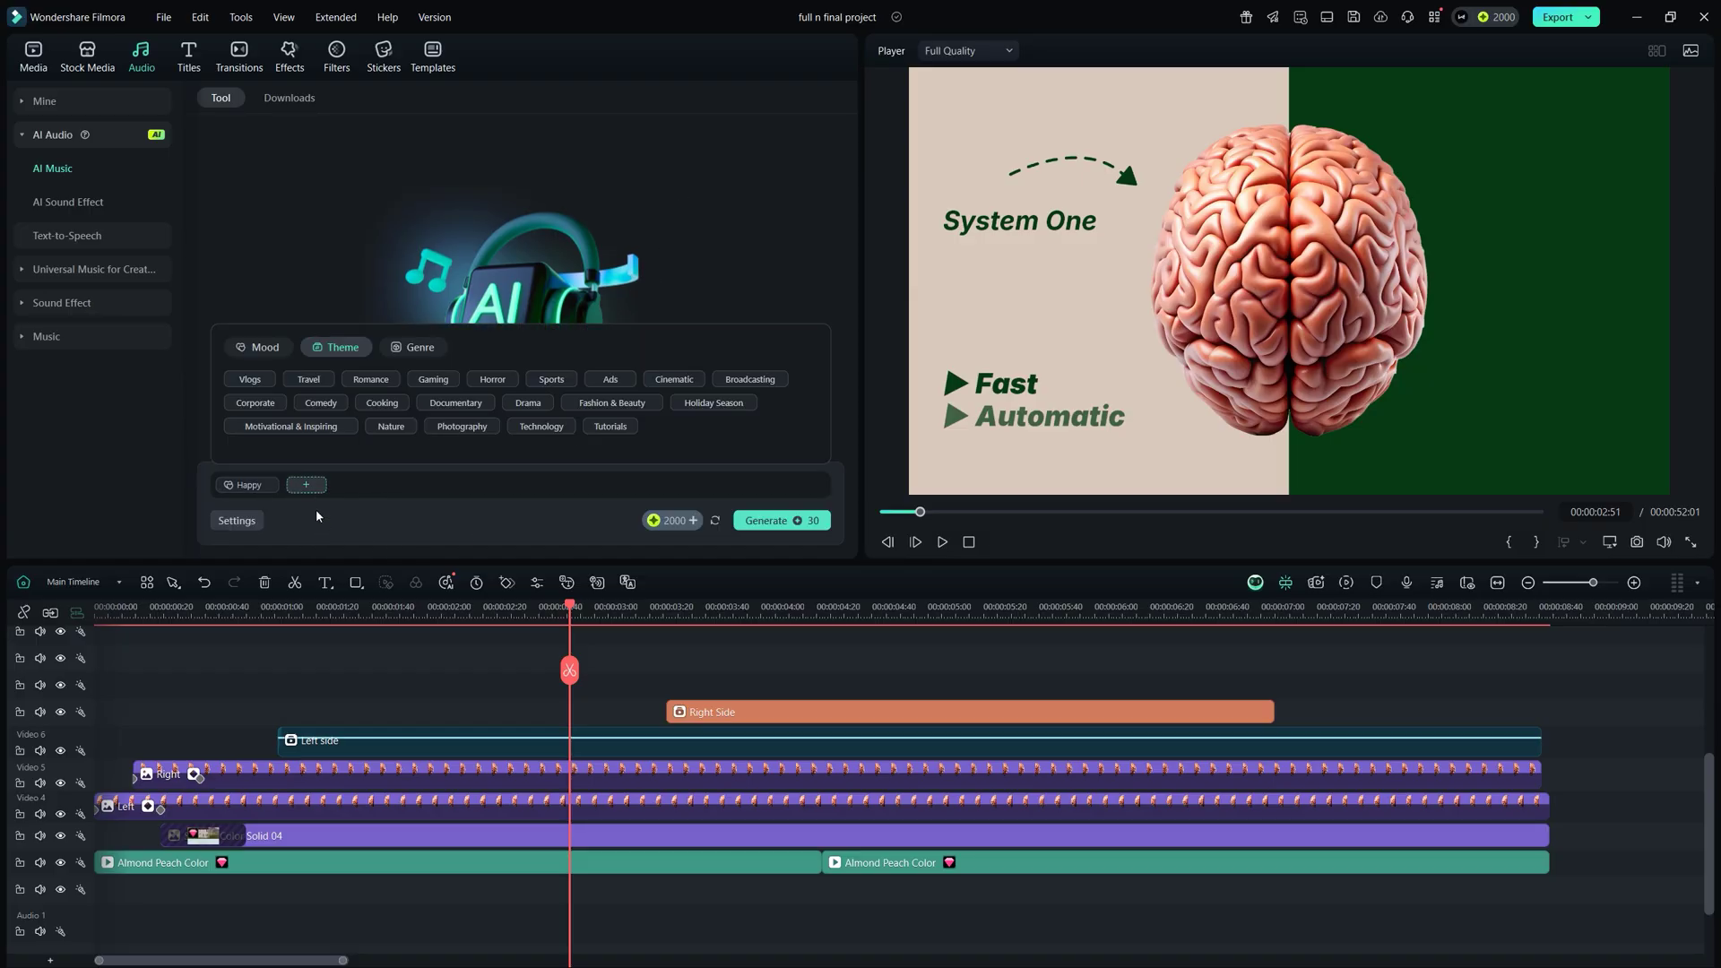
left_click(349, 350)
left_click(414, 347)
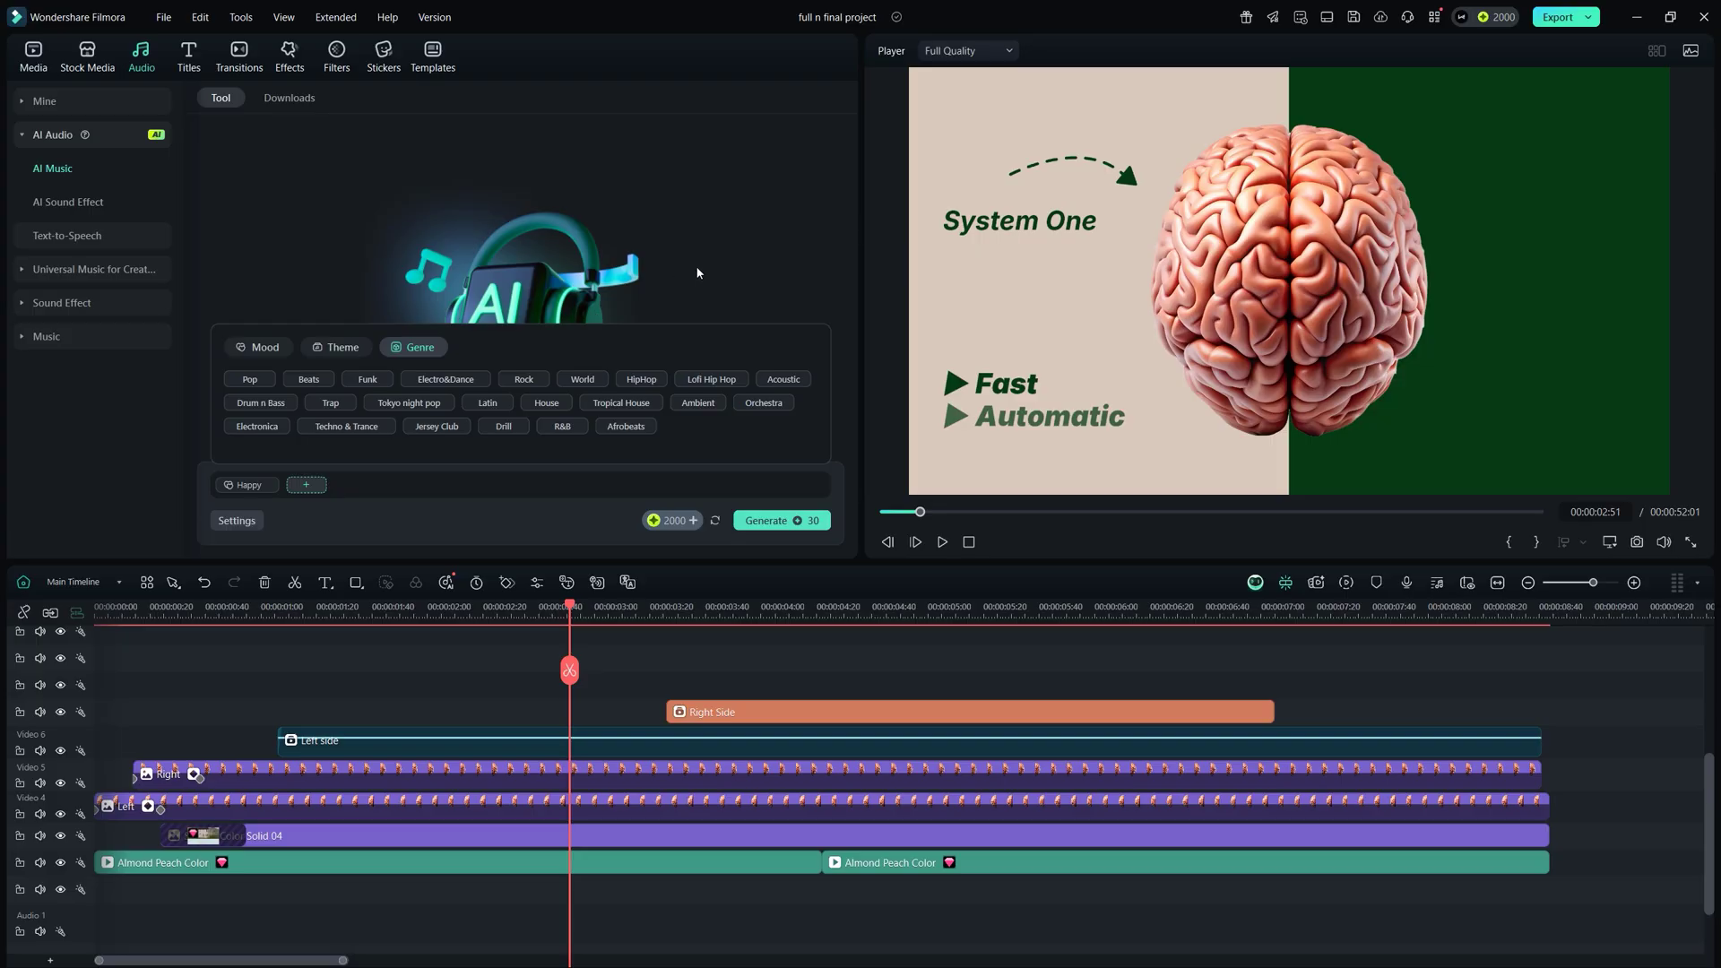
left_click(62, 303)
scroll(54, 206, "down", 2)
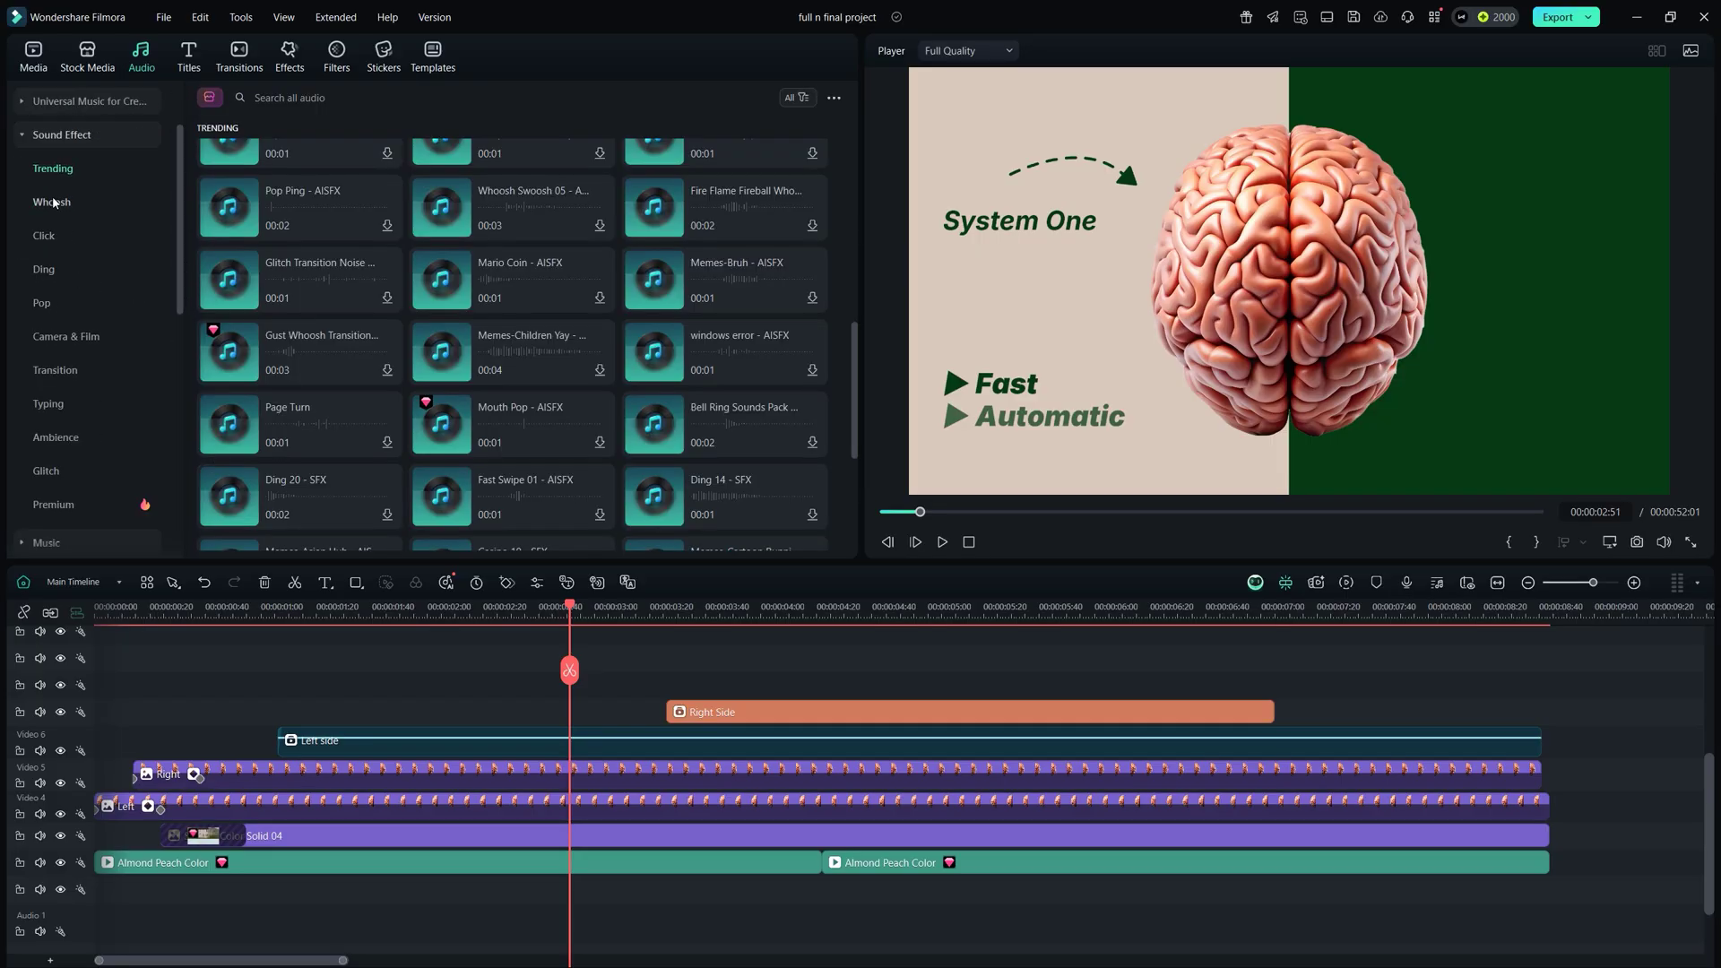
- Browse the Whoosh sound effects in the Sound Effect library
left_click(53, 203)
scroll(104, 244, "down", 5)
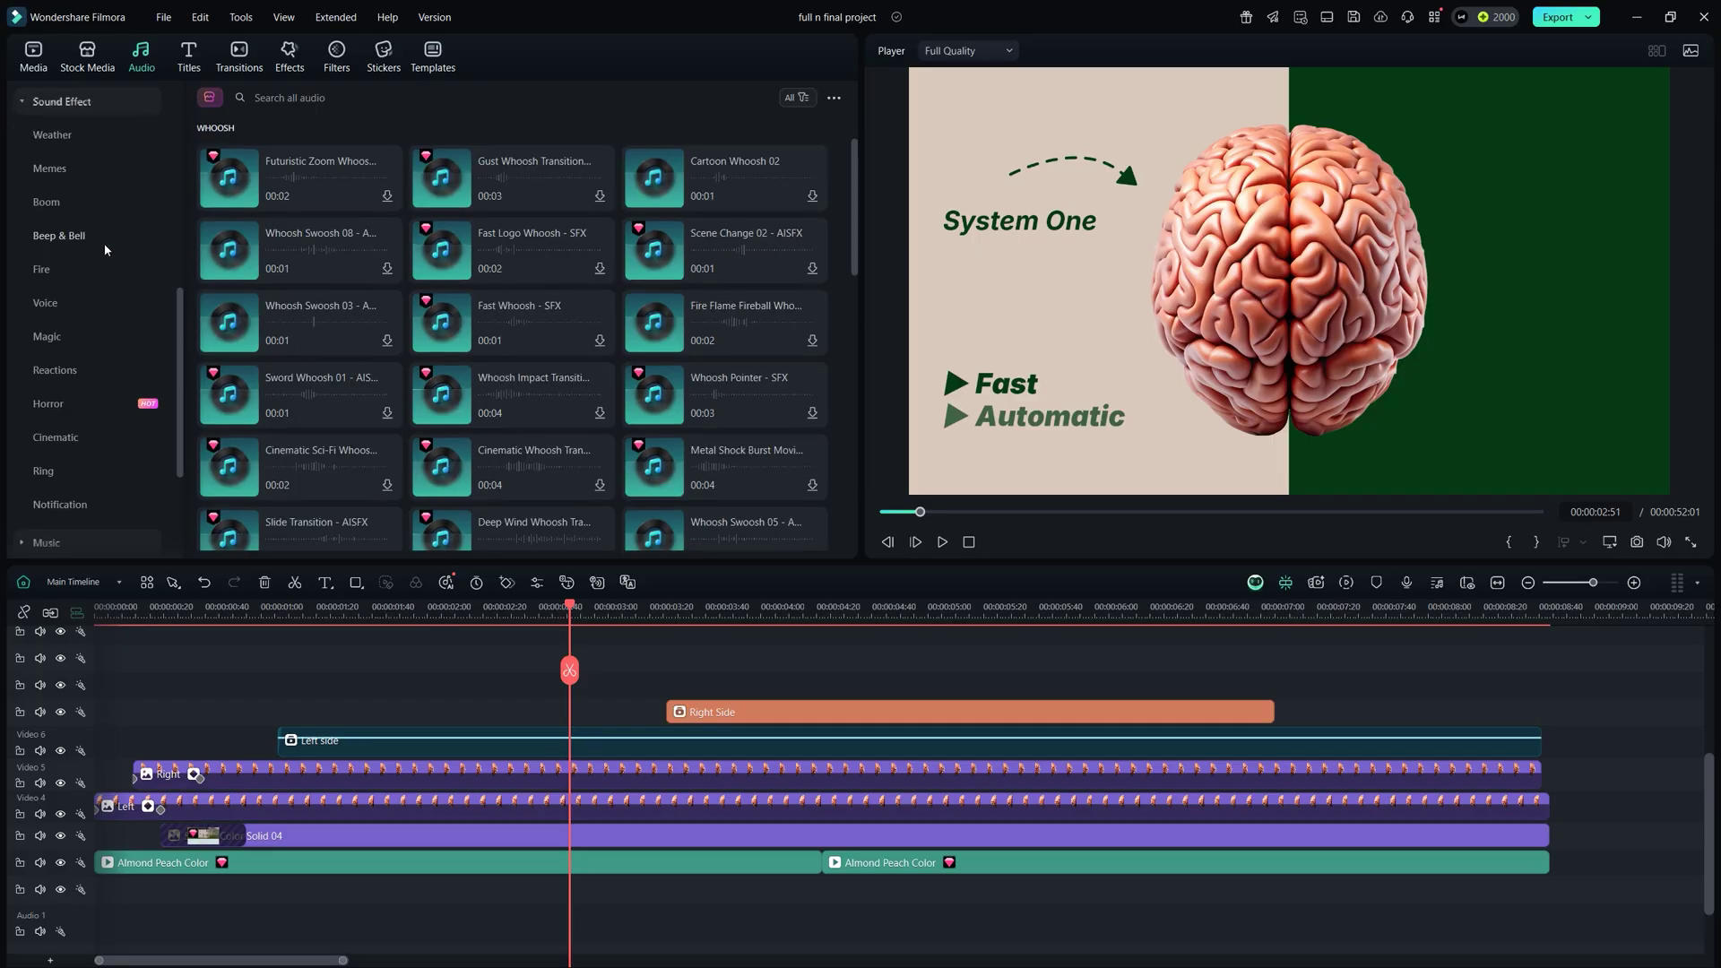
scroll(104, 243, "up", 10)
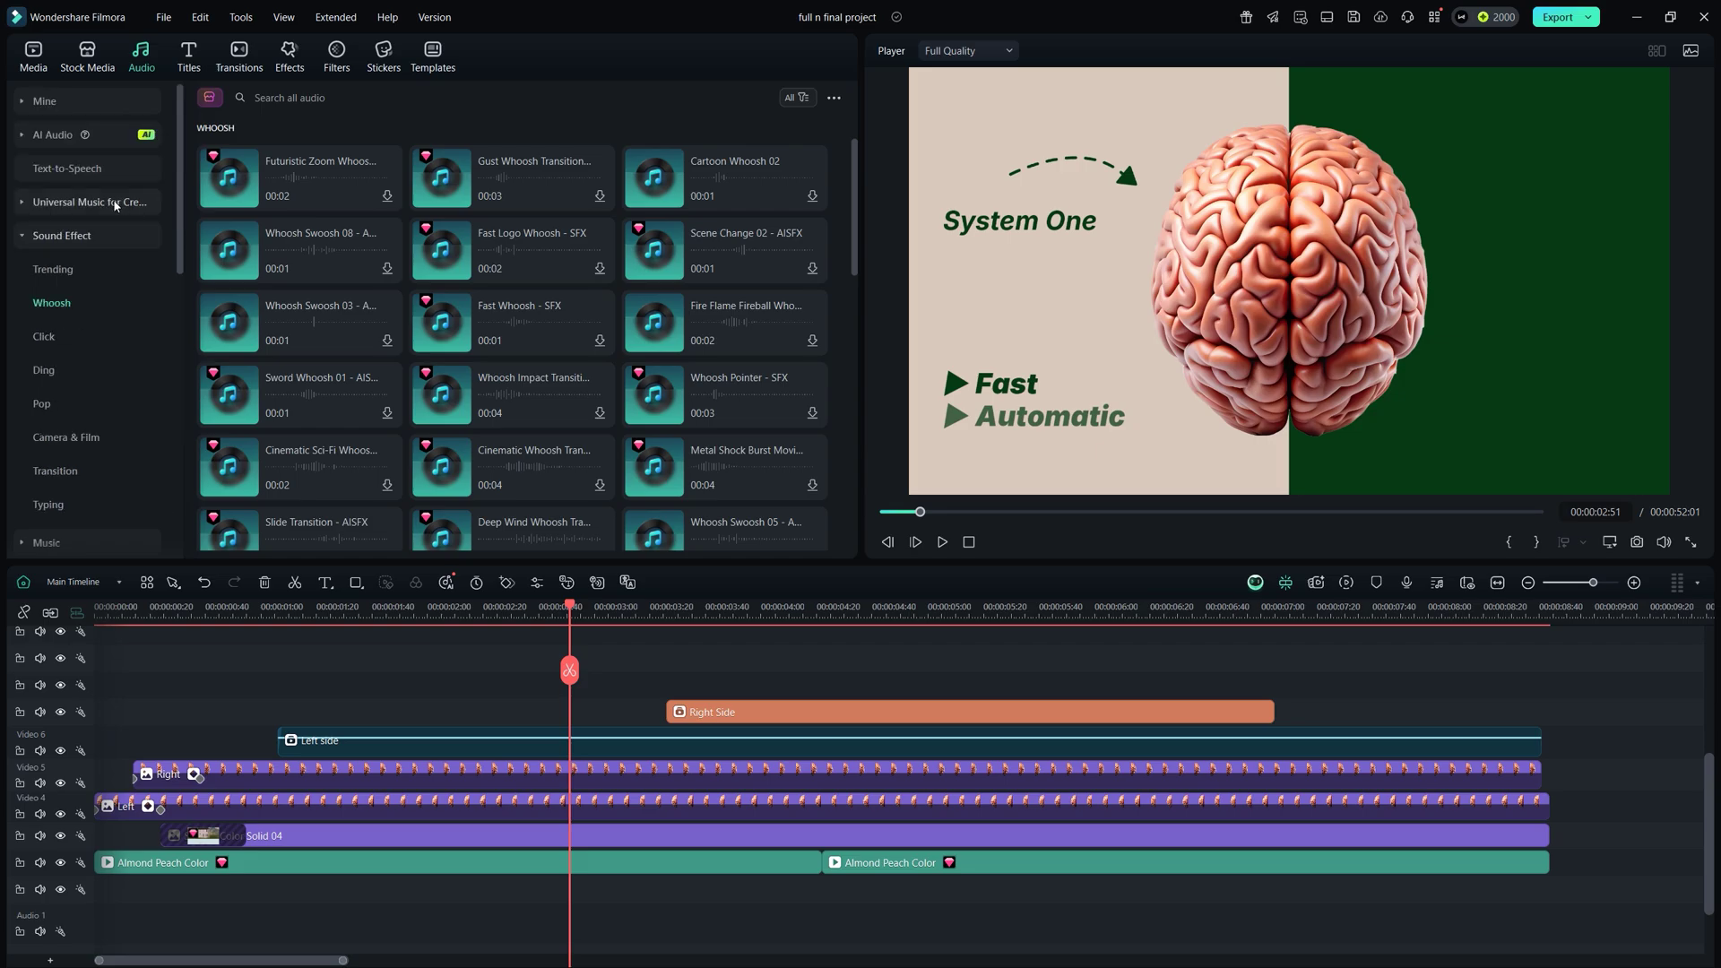
- Open the AI Sound Effect generator and begin typing a description ('De')
left_click(72, 202)
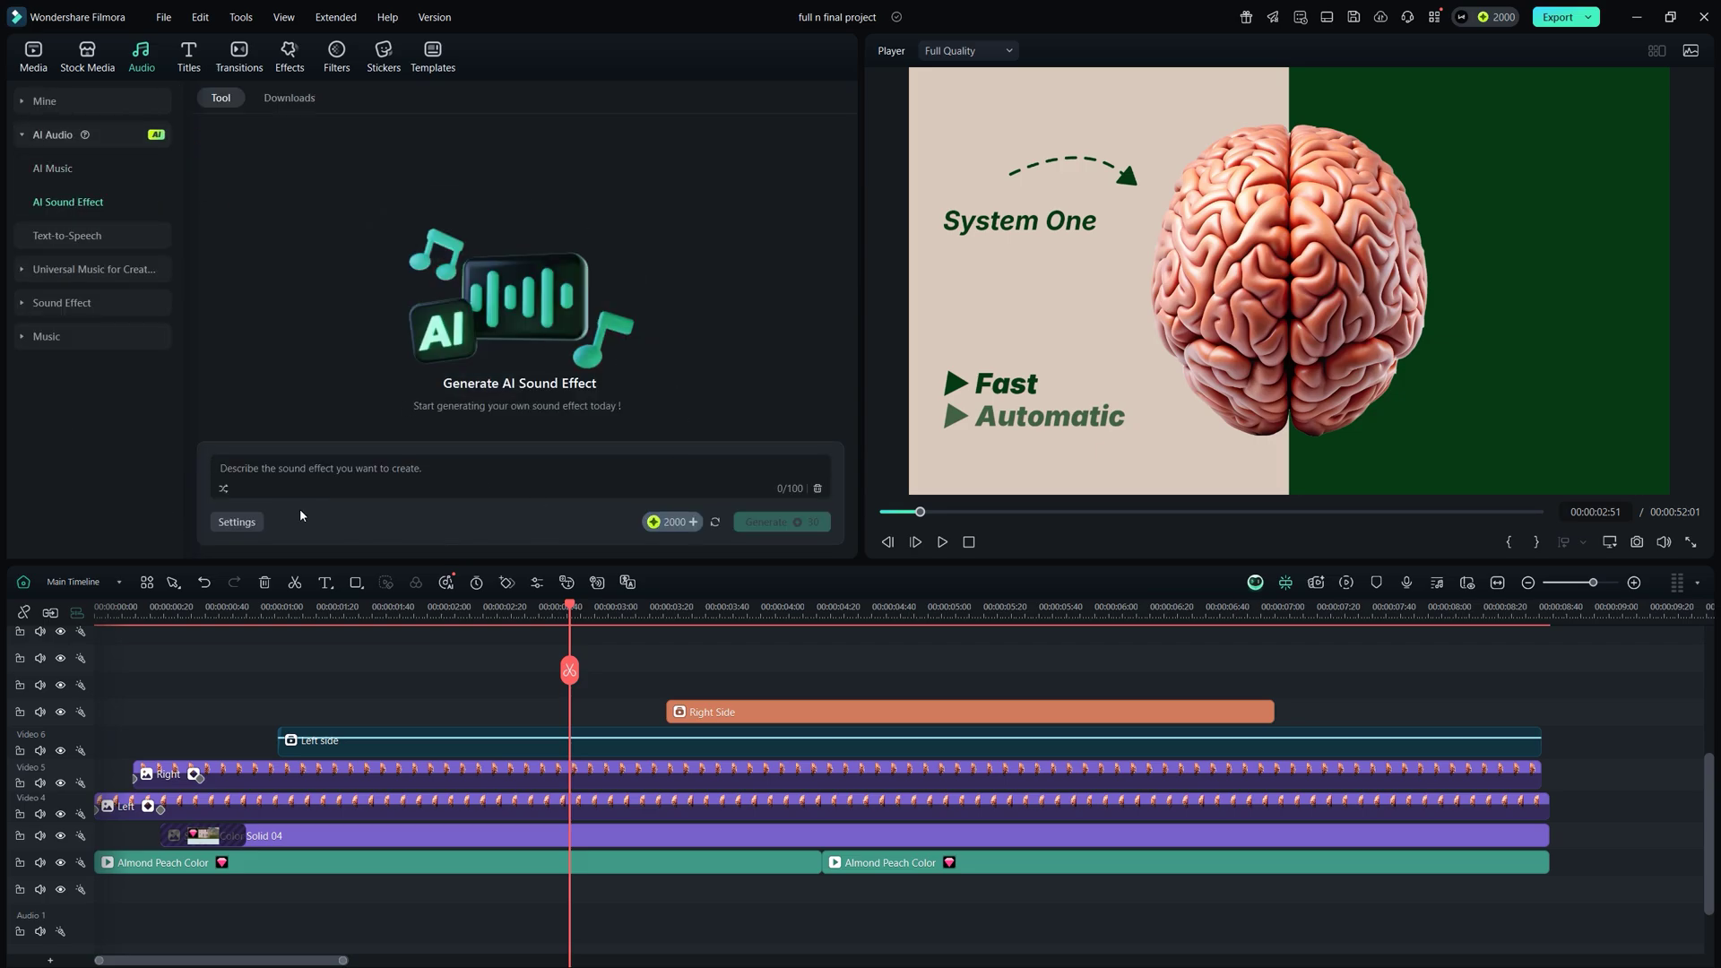
left_click(399, 459)
type("De")
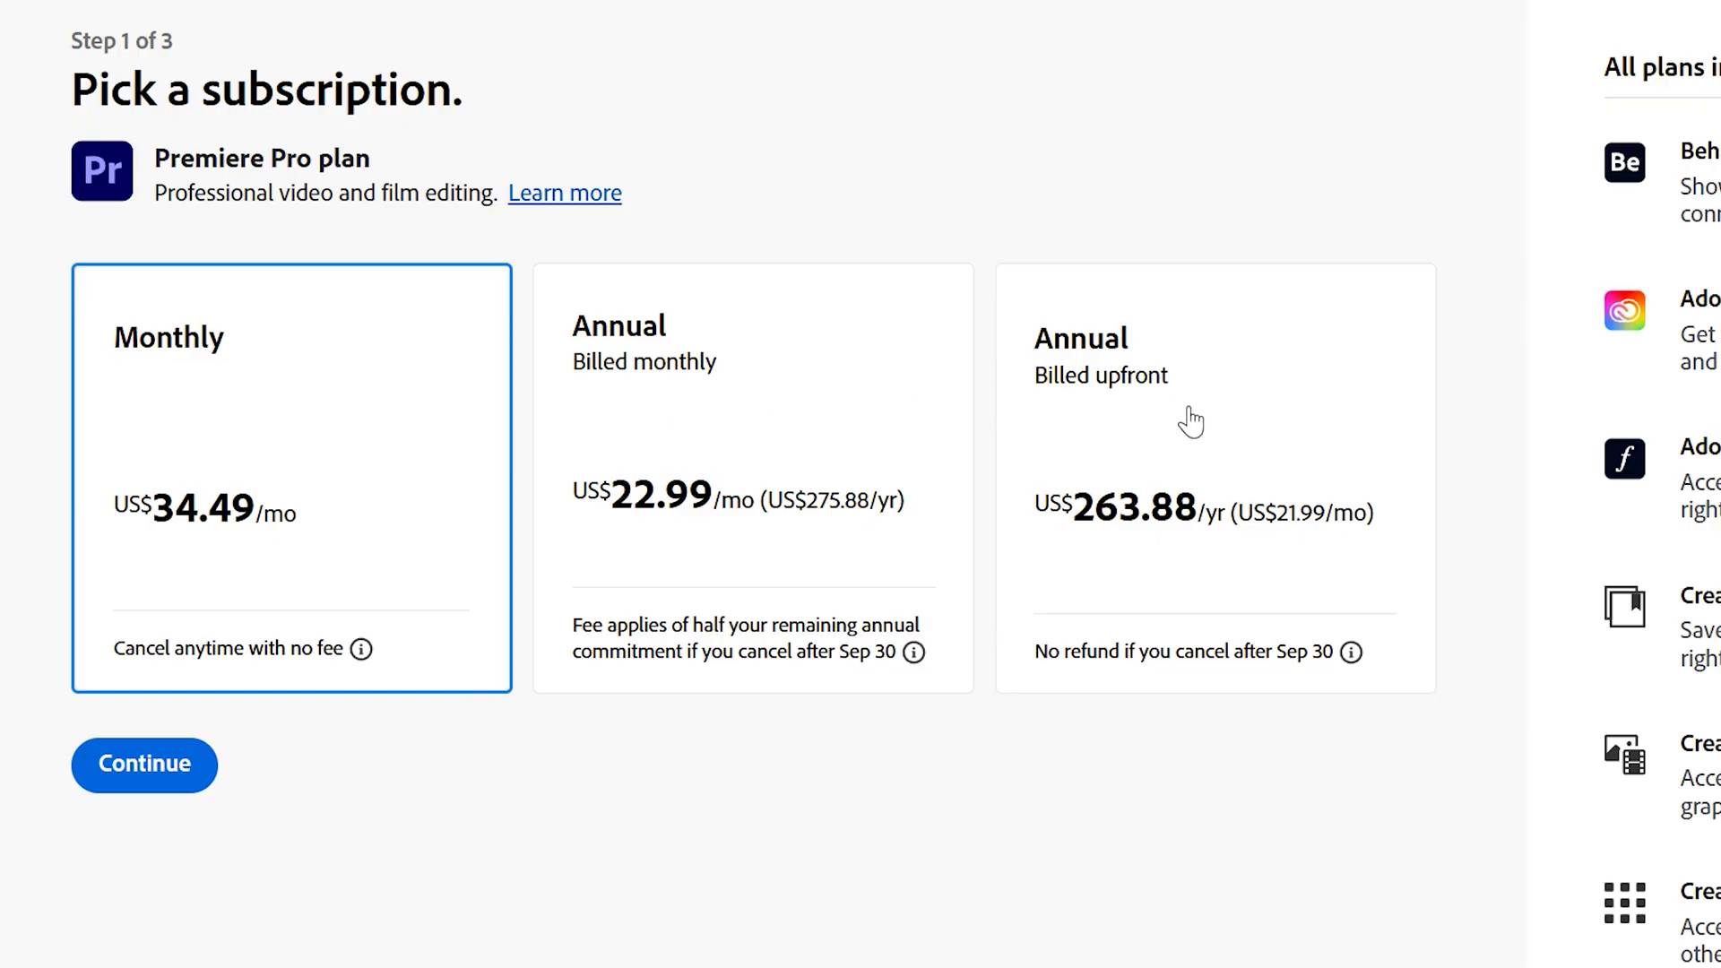
- Choose the Premiere Pro Annual – Billed upfront plan at US$263.88/yr
left_click(1271, 447)
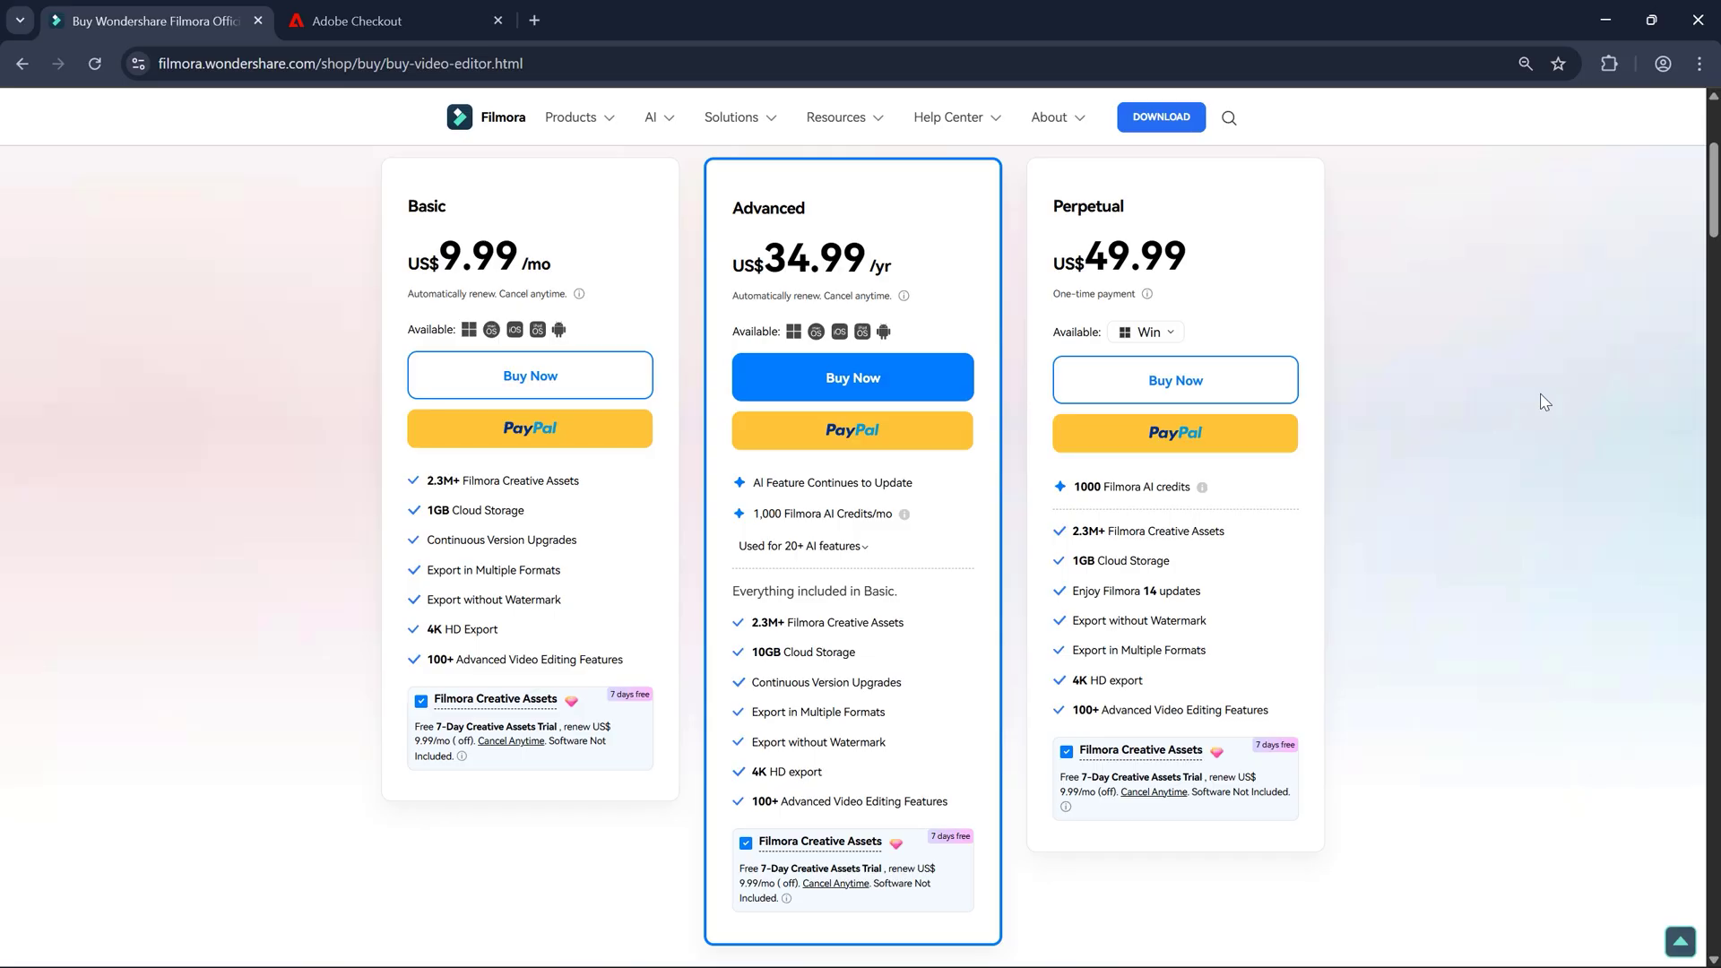
- Scroll through Filmora's Basic, Advanced and Perpetual plans, the Compare All Plans table, and the AI features page
scroll(625, 399, "down", 9)
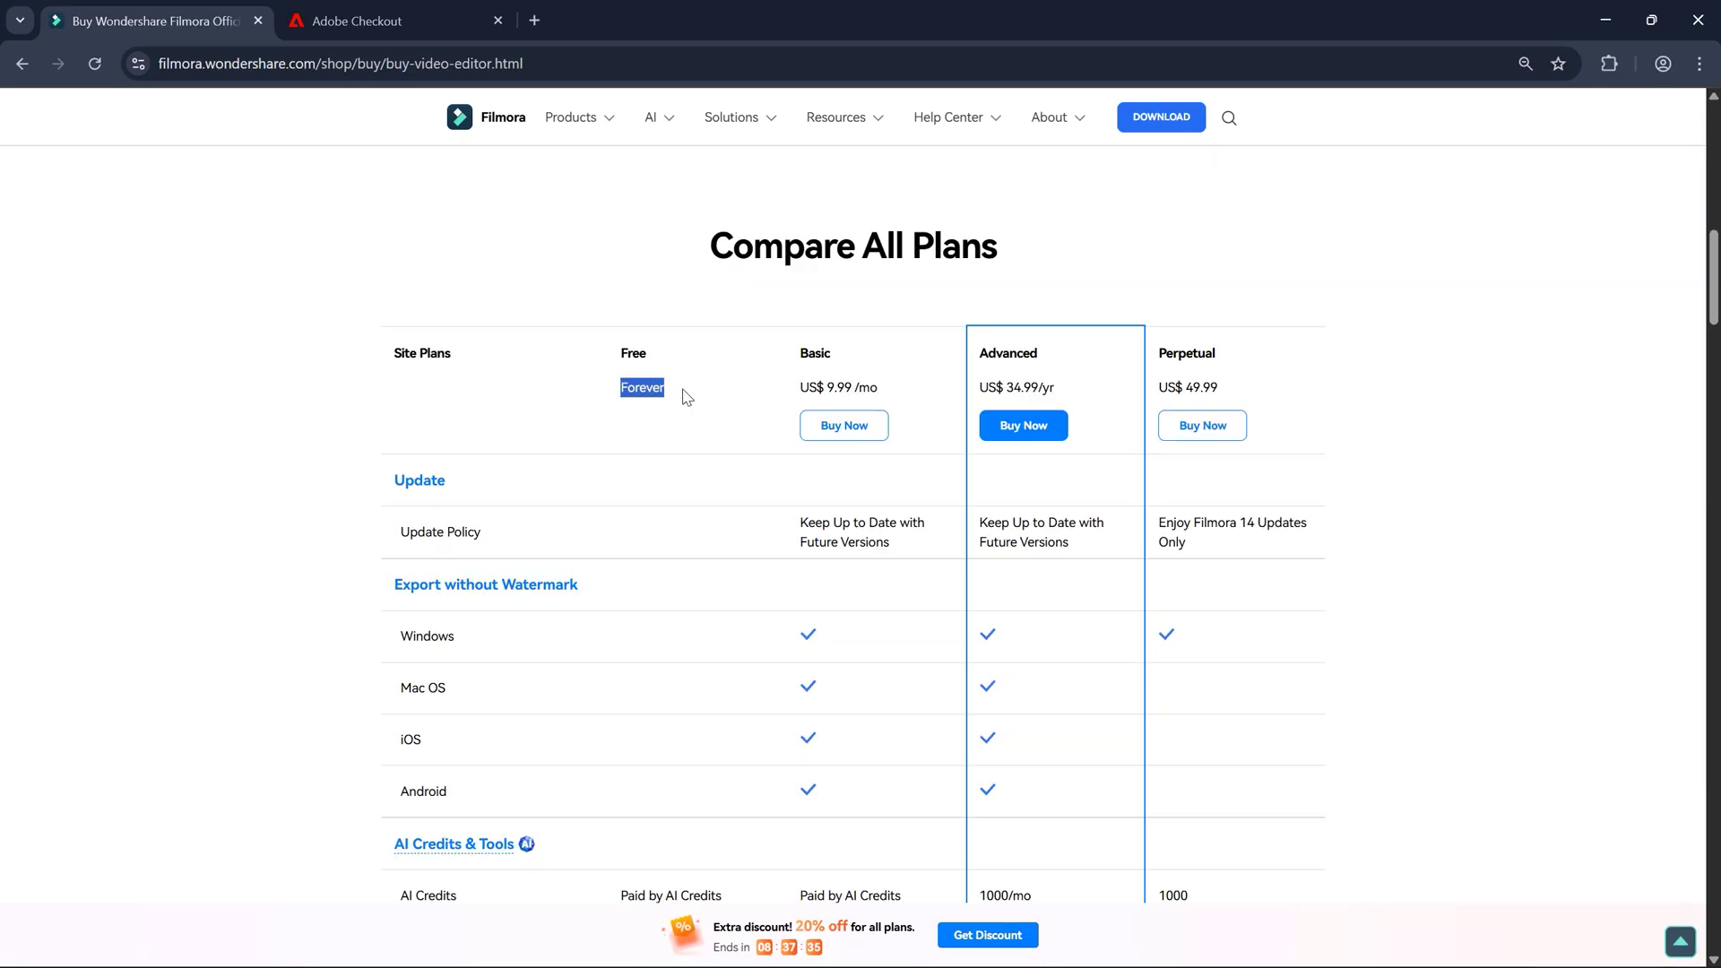
scroll(1545, 402, "up", 8)
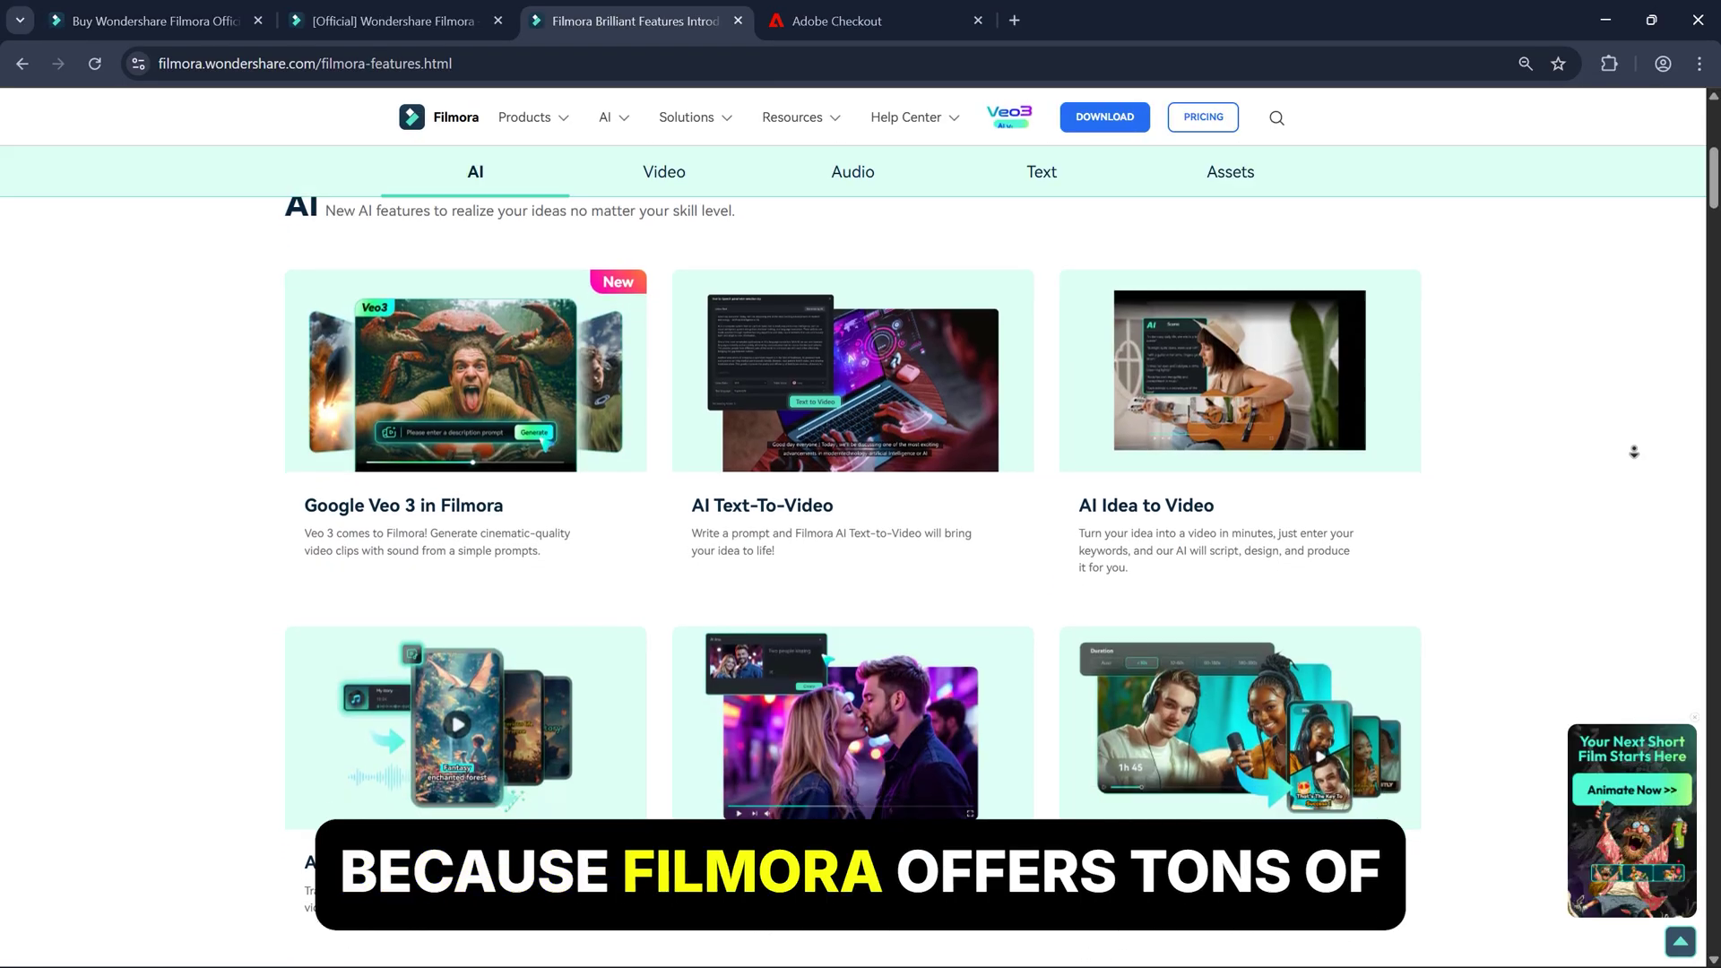
scroll(1633, 451, "down", 2)
scroll(1633, 451, "down", 3)
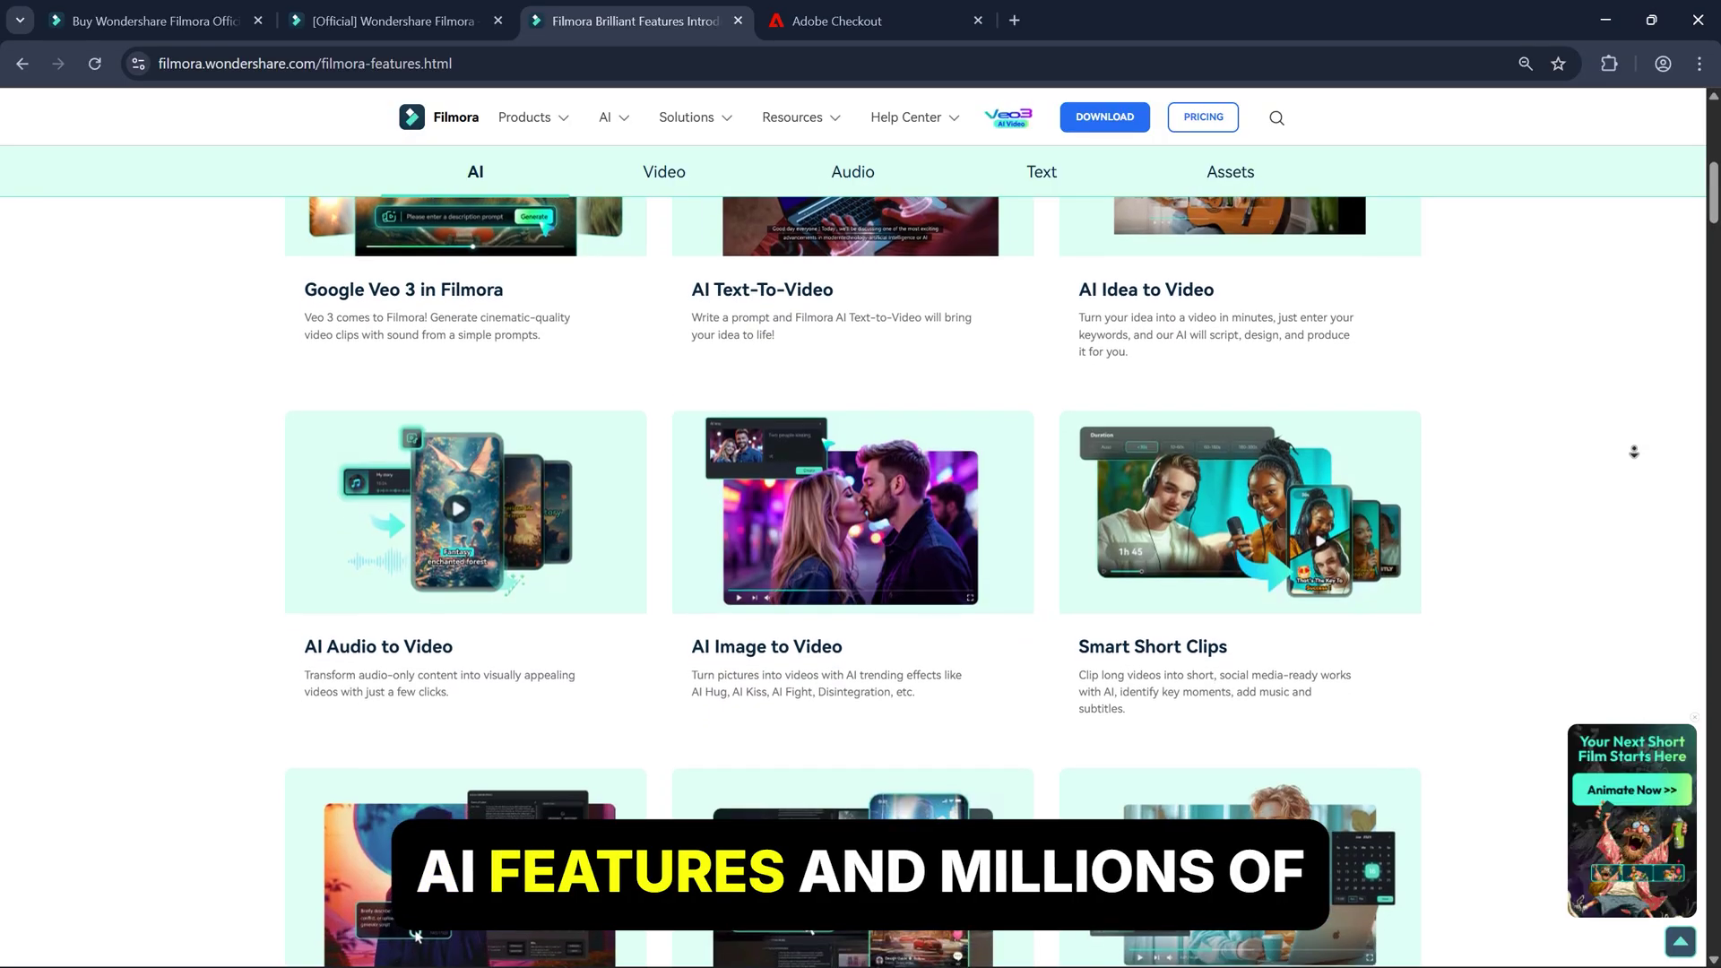
scroll(1633, 451, "down", 2)
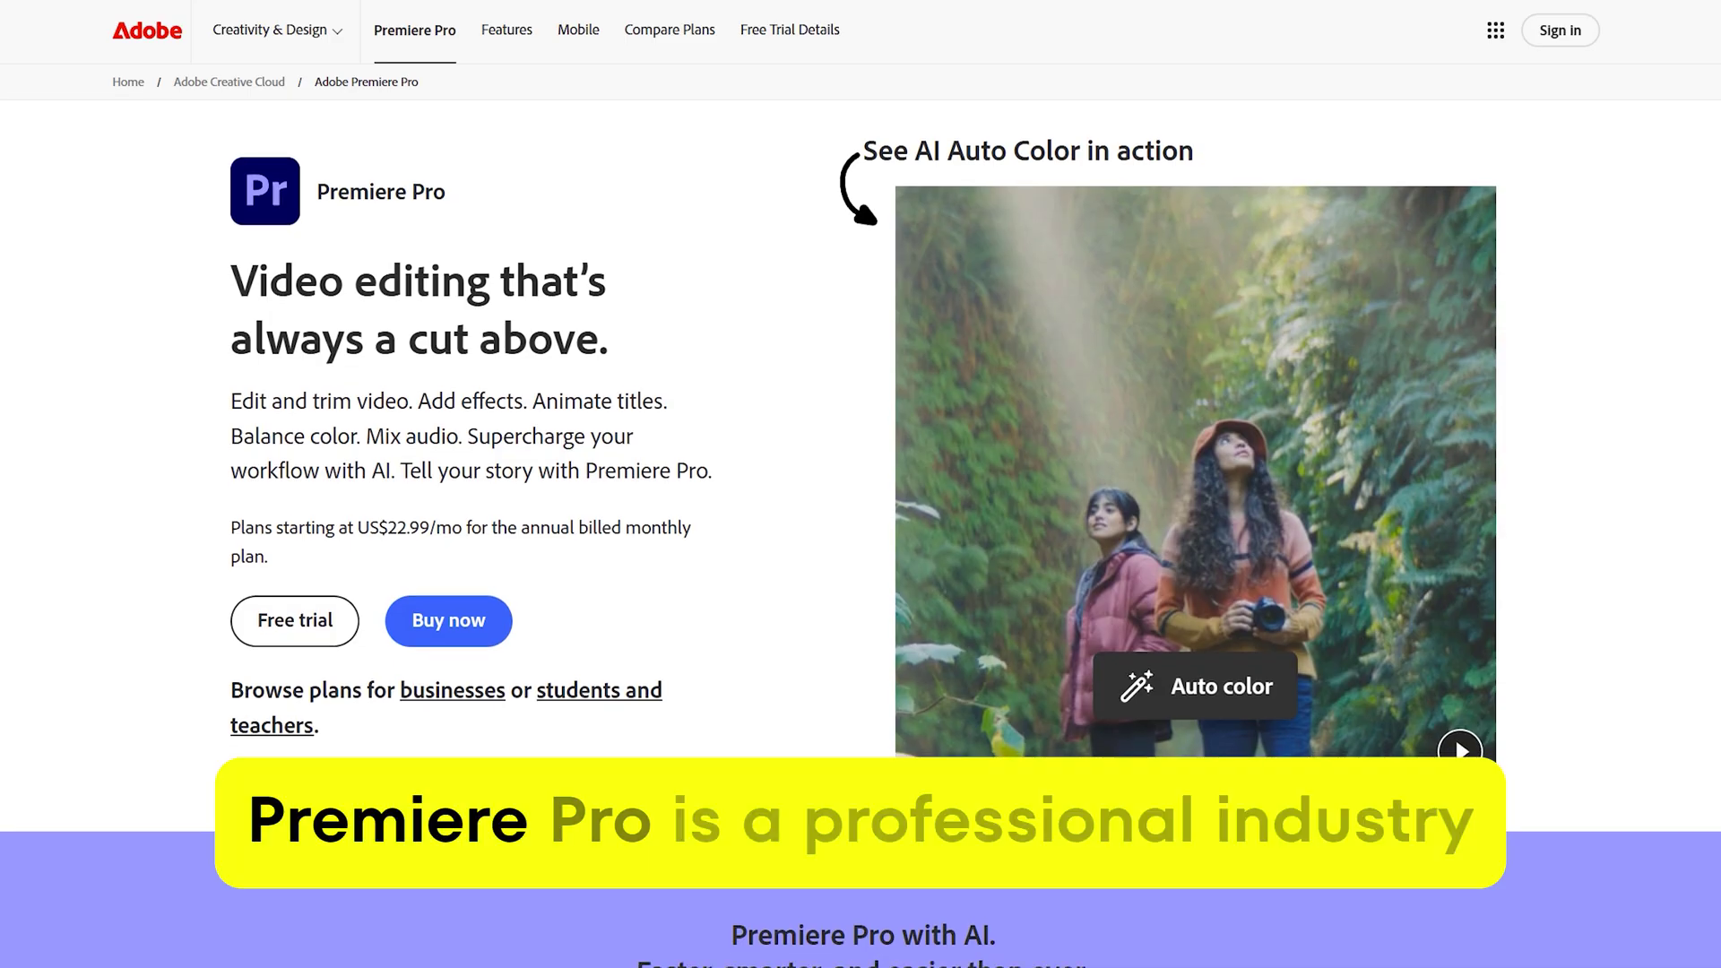
- Scroll down the Adobe Premiere Pro product page to review its subscription options
scroll(860, 538, "down", 2)
scroll(861, 538, "down", 1)
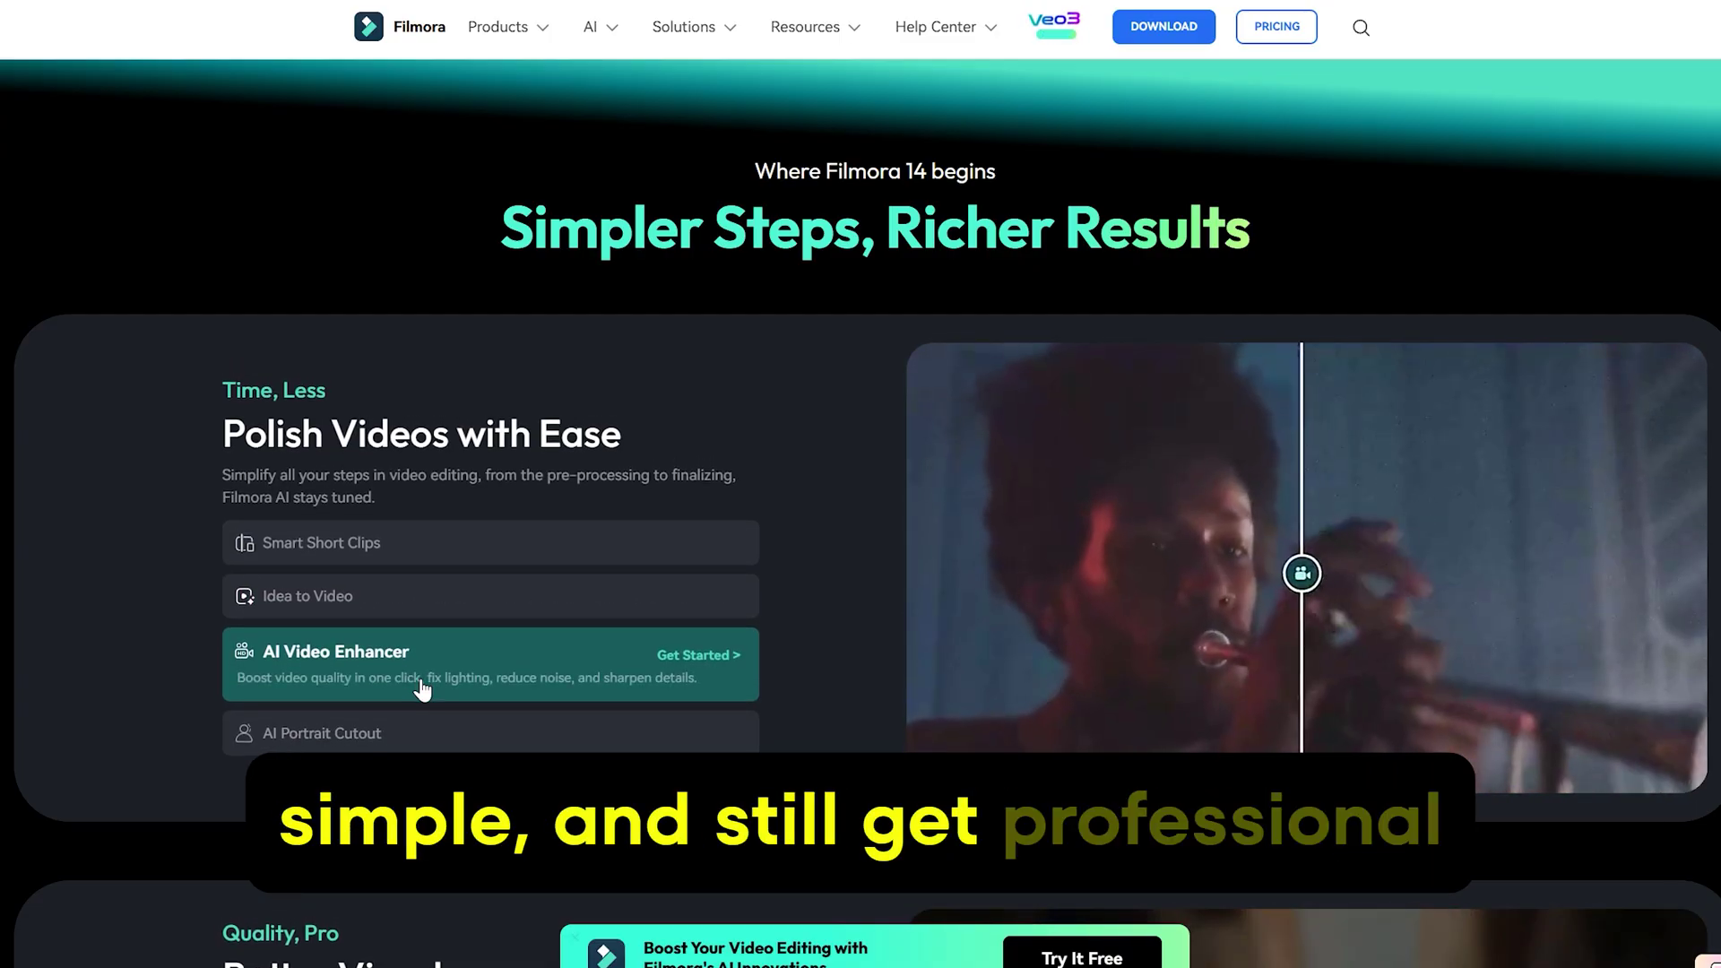
- Expand AI Portrait Cutout in the 'Polish Videos with Ease' list to play its demo
left_click(457, 737)
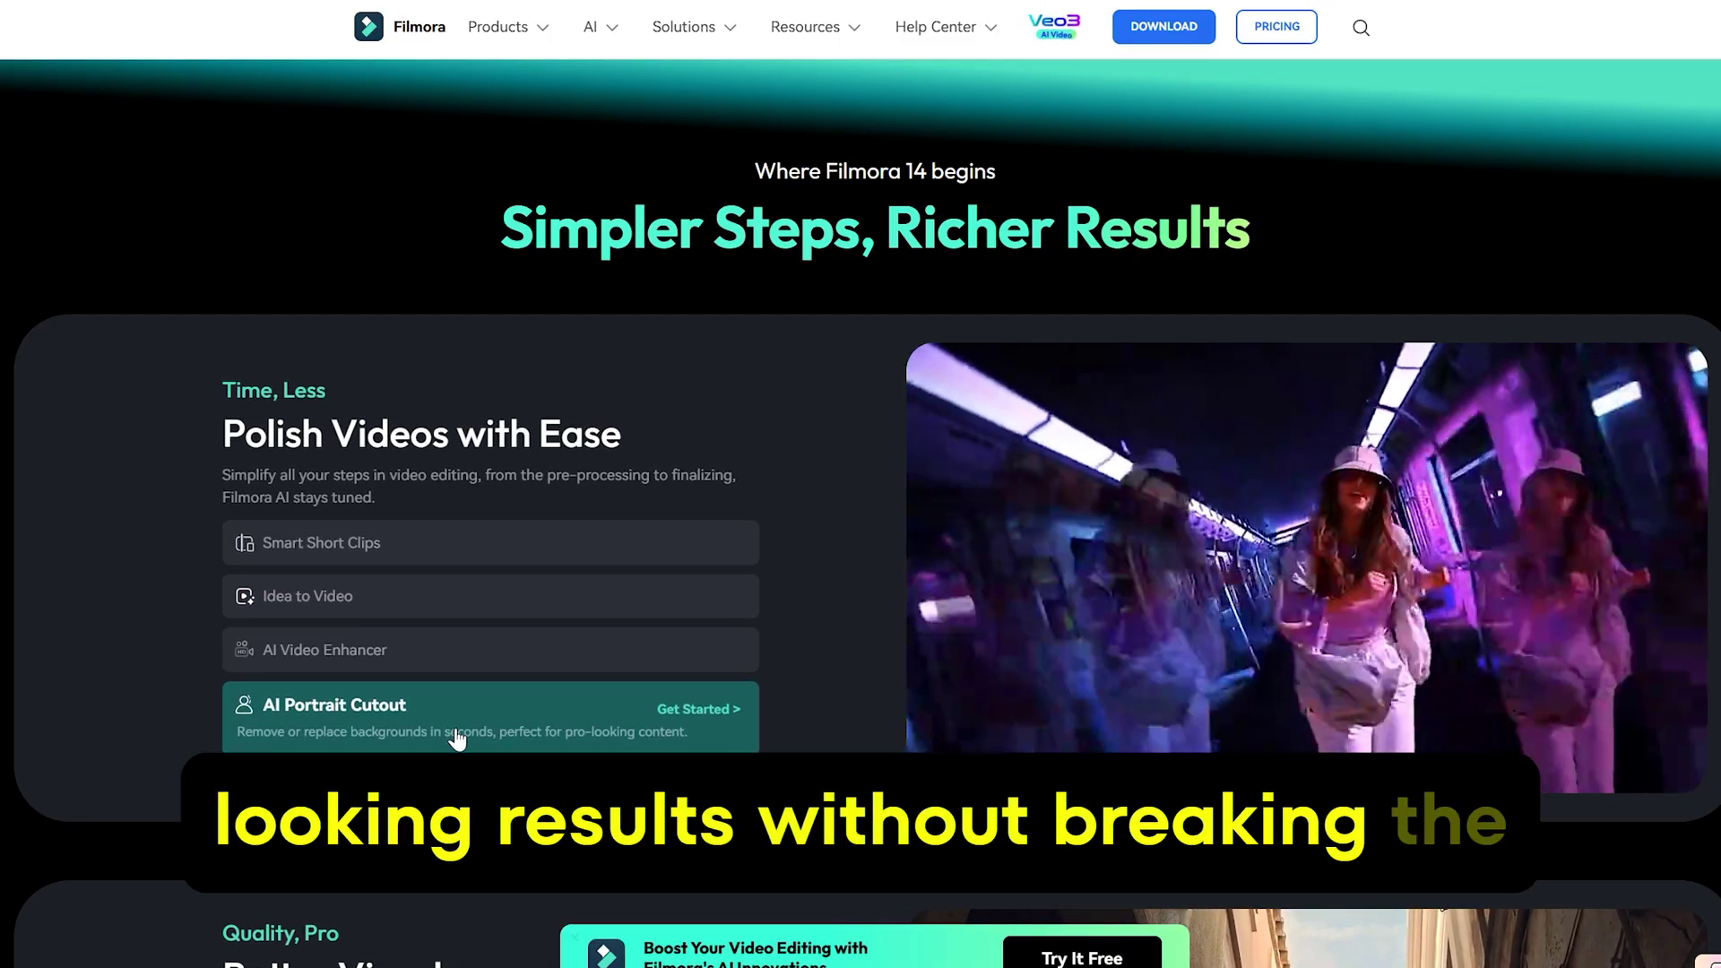